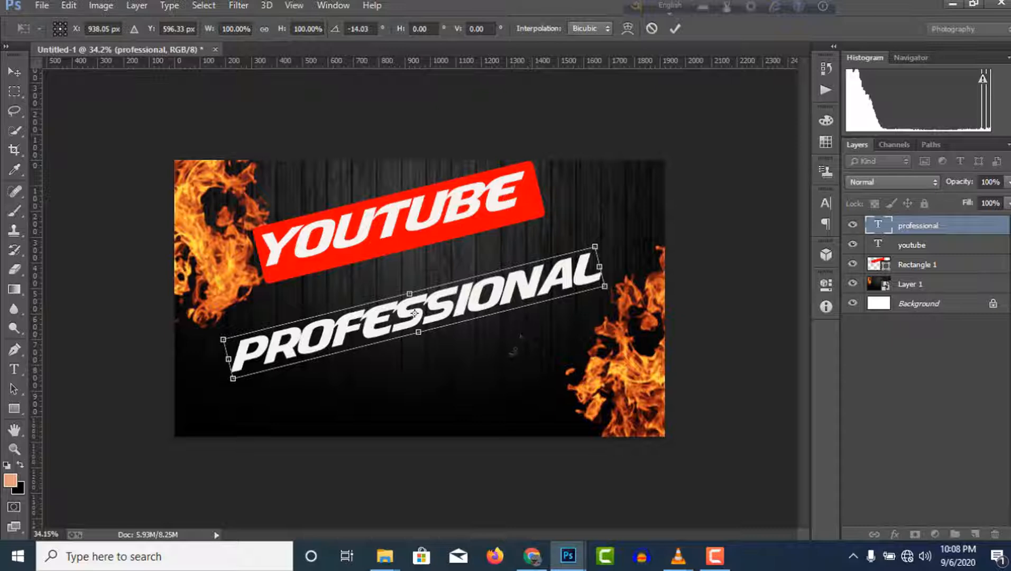
Move the tilted PROFESSIONAL text up so it sits just below the red YOUTUBE banner, and apply the transform
left_click_drag(462, 300, 467, 282)
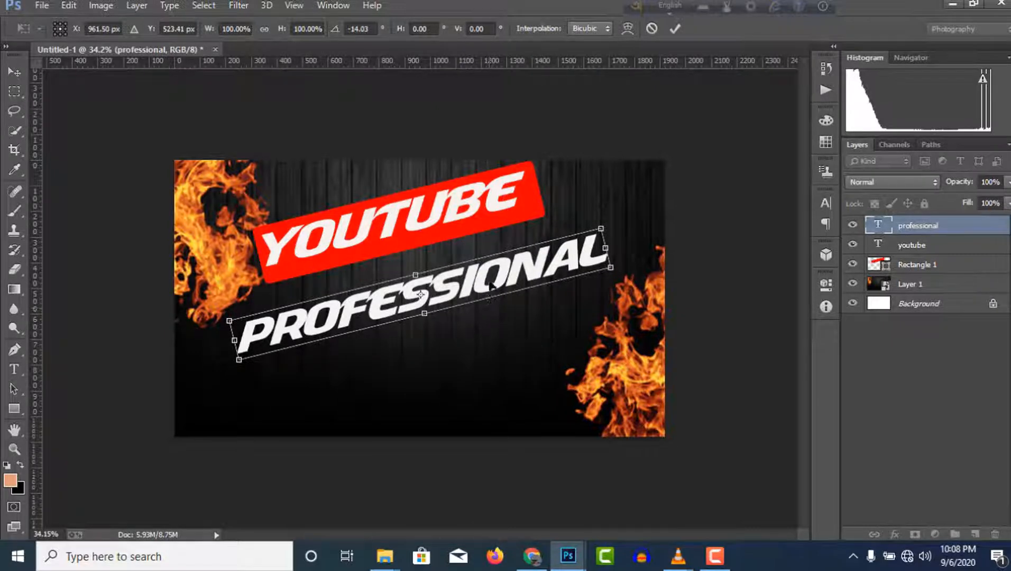
left_click_drag(490, 283, 490, 274)
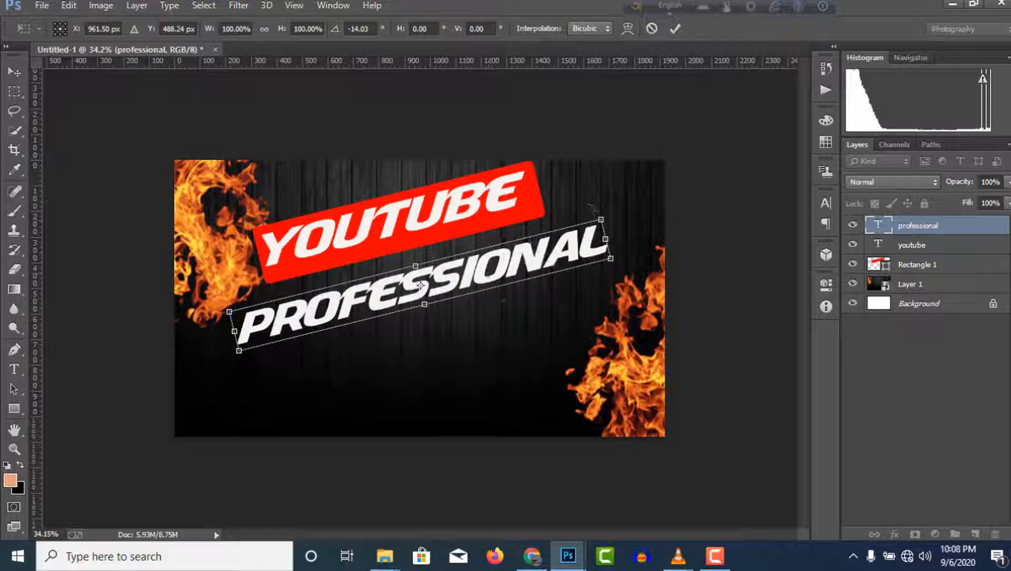
left_click(676, 30)
Add a new text layer reading THUMBNAIL below the PROFESSIONAL text
key("t")
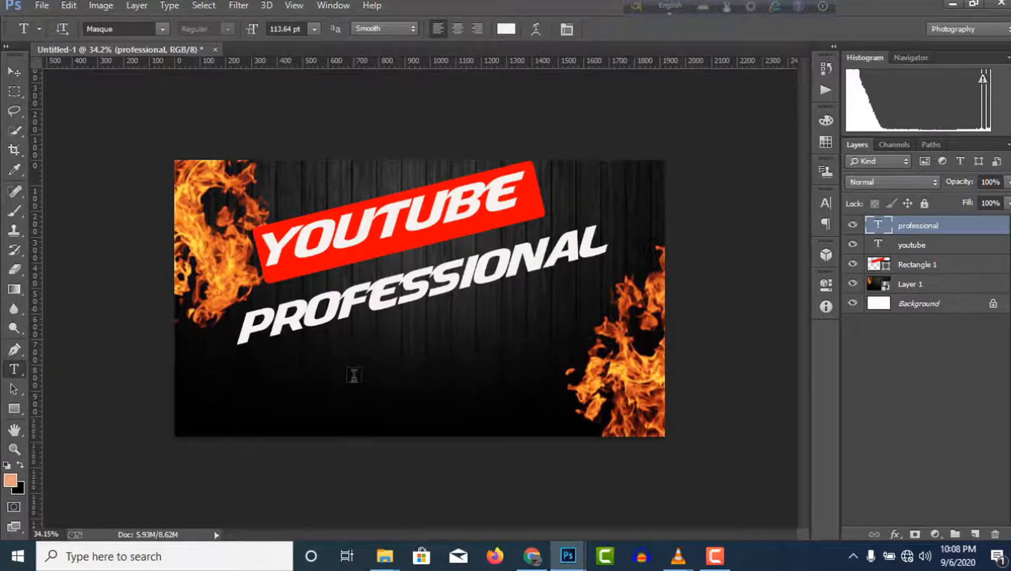
left_click(347, 373)
type("T")
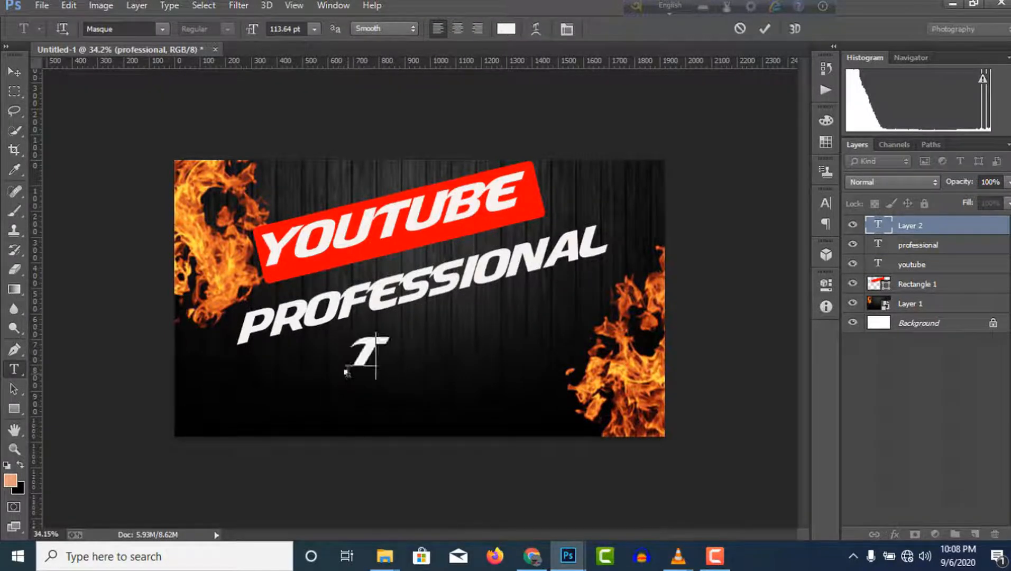
type("HUMBNAIL")
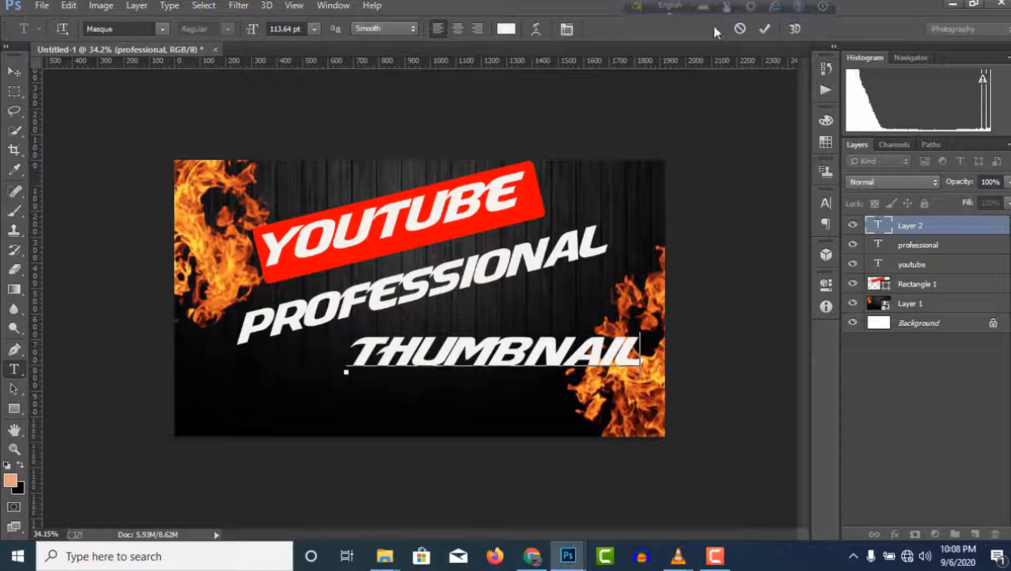
left_click(764, 28)
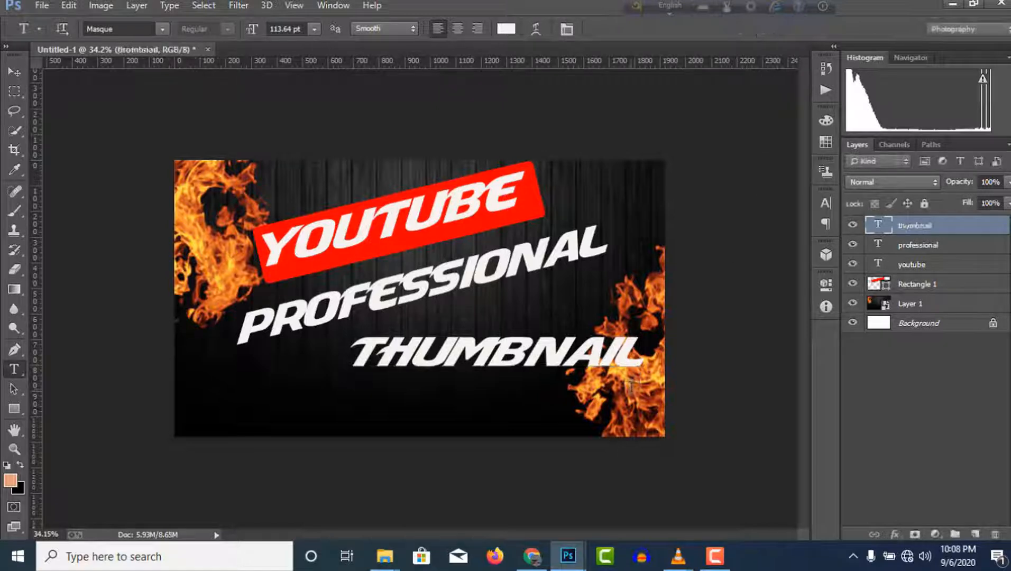
Rotate the THUMBNAIL text to about -14.1 degrees and move it directly beneath the PROFESSIONAL text
key("ctrl+t")
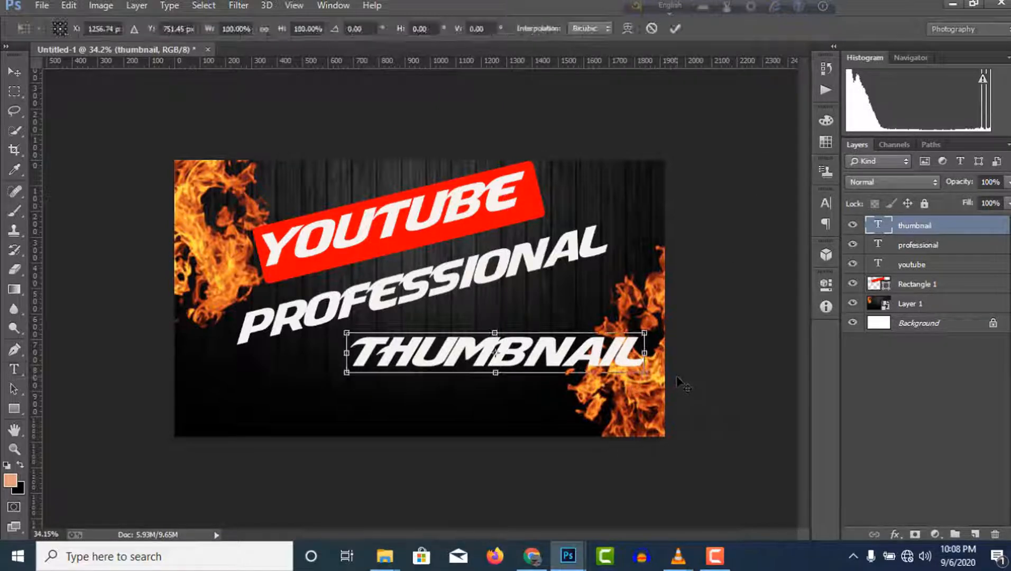
left_click_drag(665, 397, 665, 353)
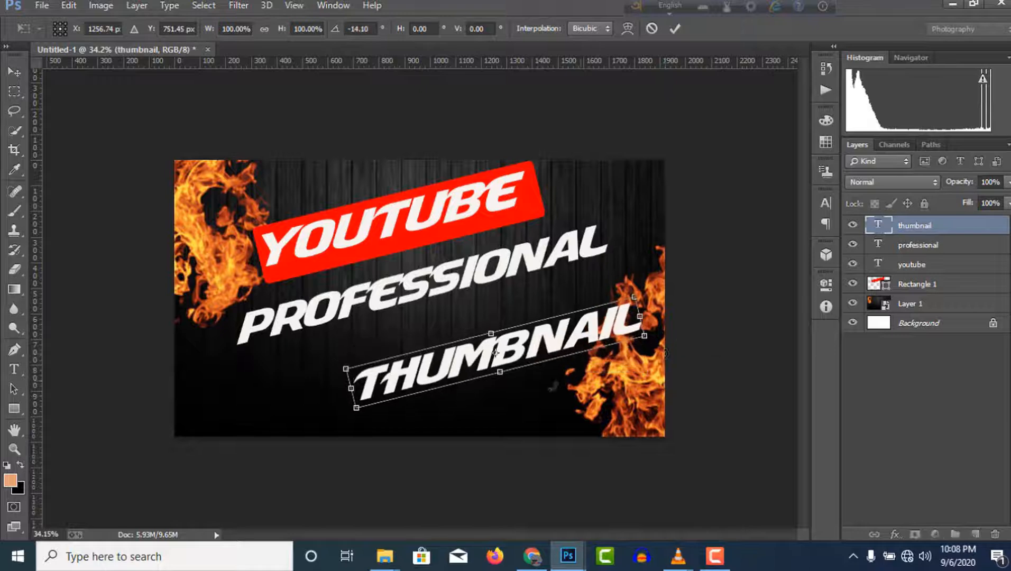
left_click_drag(495, 352, 482, 332)
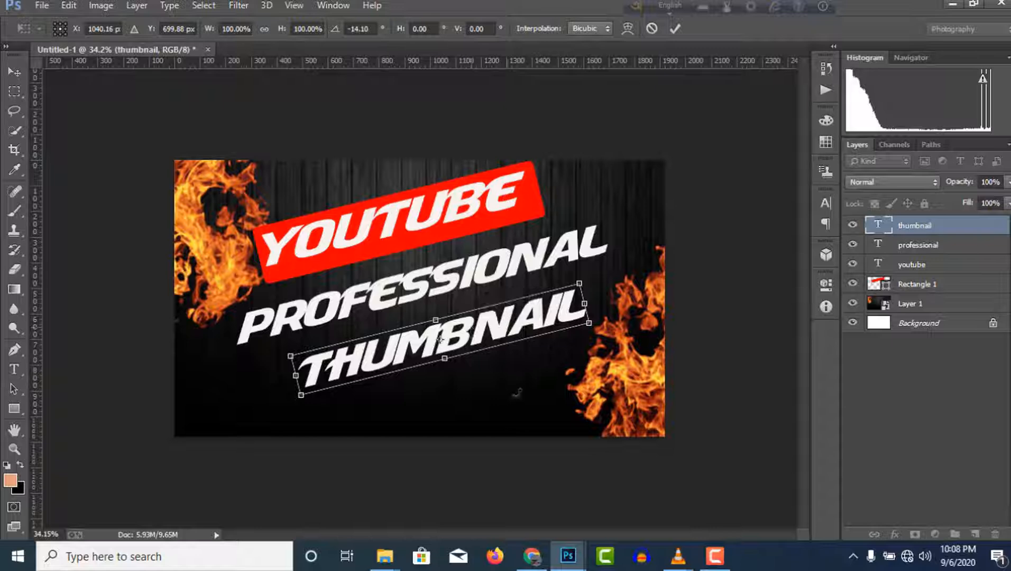
left_click(673, 28)
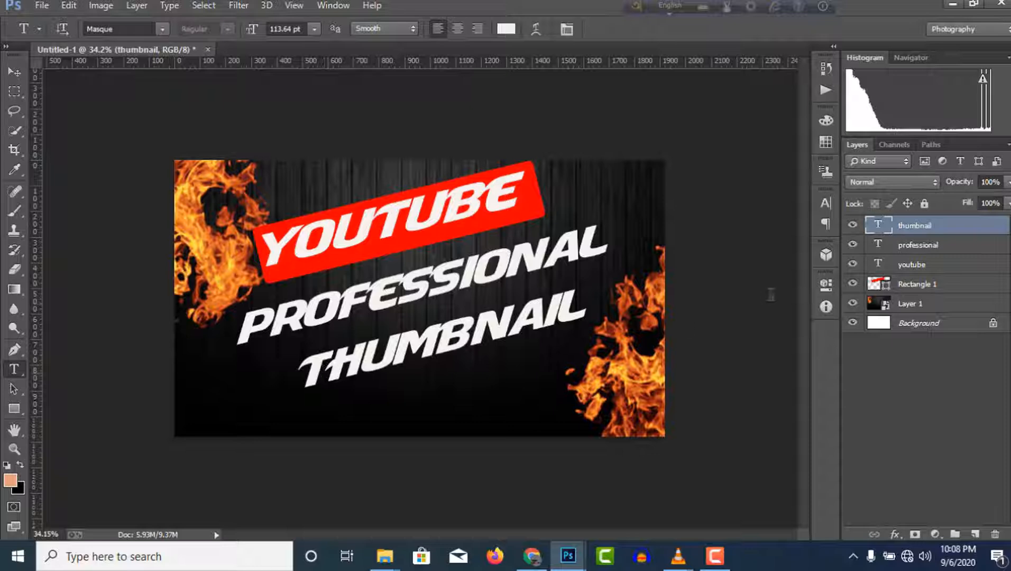
Draw a rectangle about 1285 by 235 px across the THUMBNAIL text and fill it with solid light grey
left_click(15, 408)
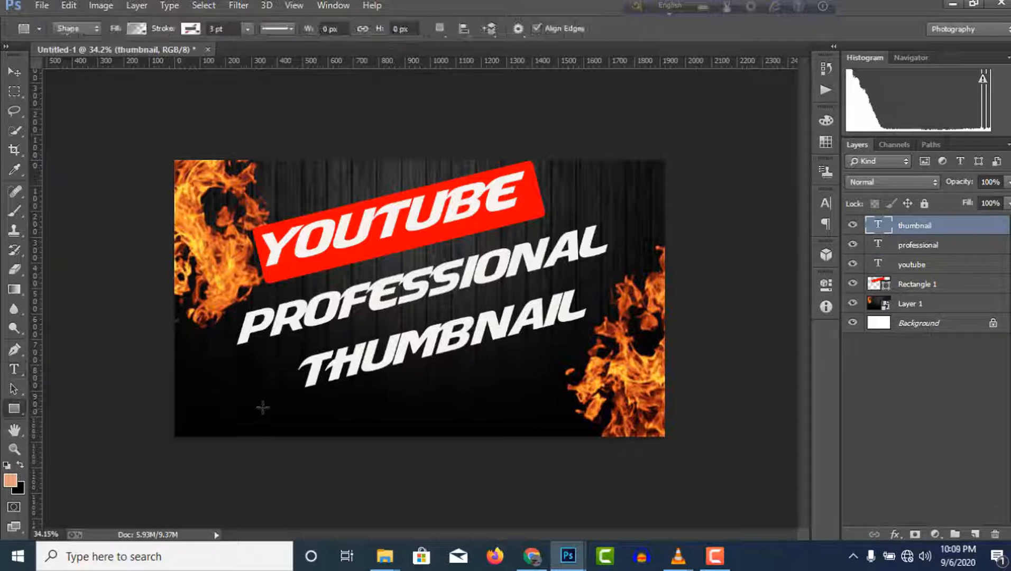
left_click_drag(266, 358, 595, 298)
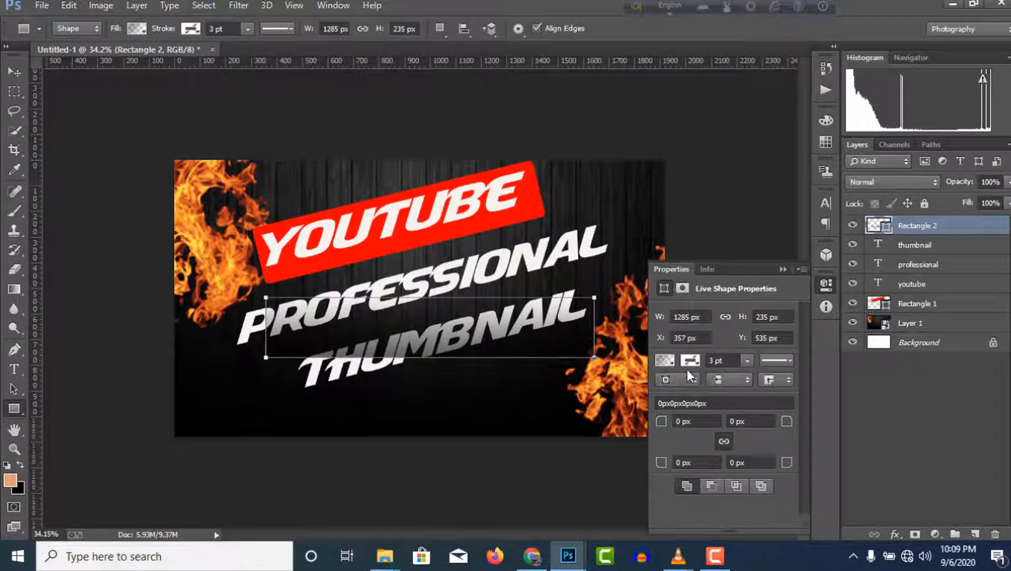
left_click(659, 360)
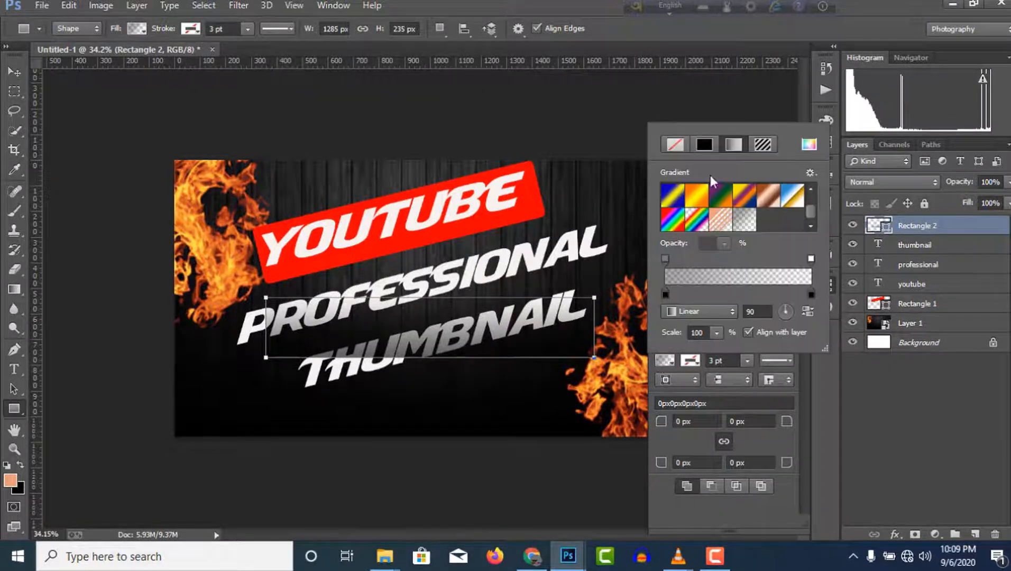
left_click(707, 143)
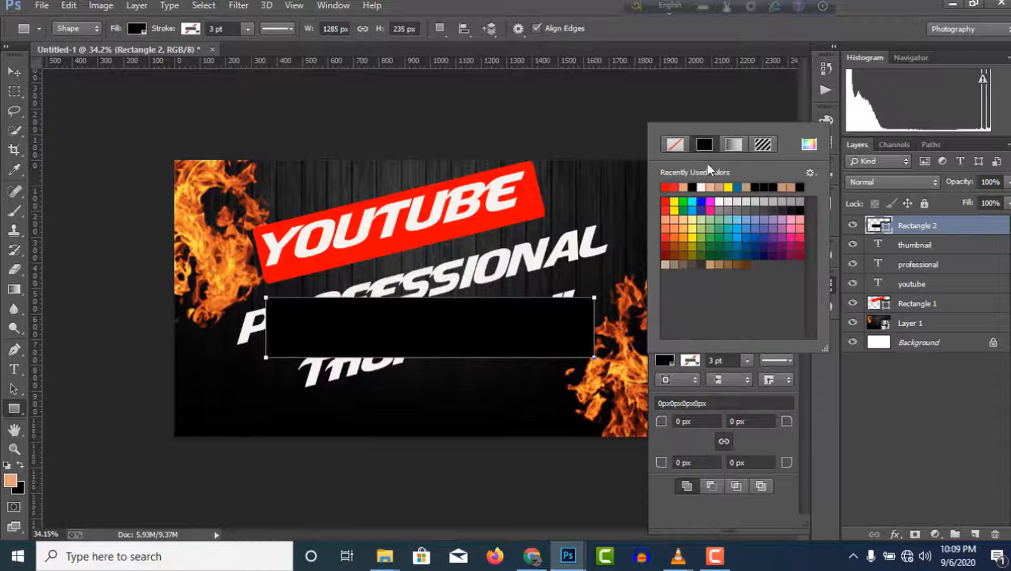
left_click(667, 264)
left_click(754, 201)
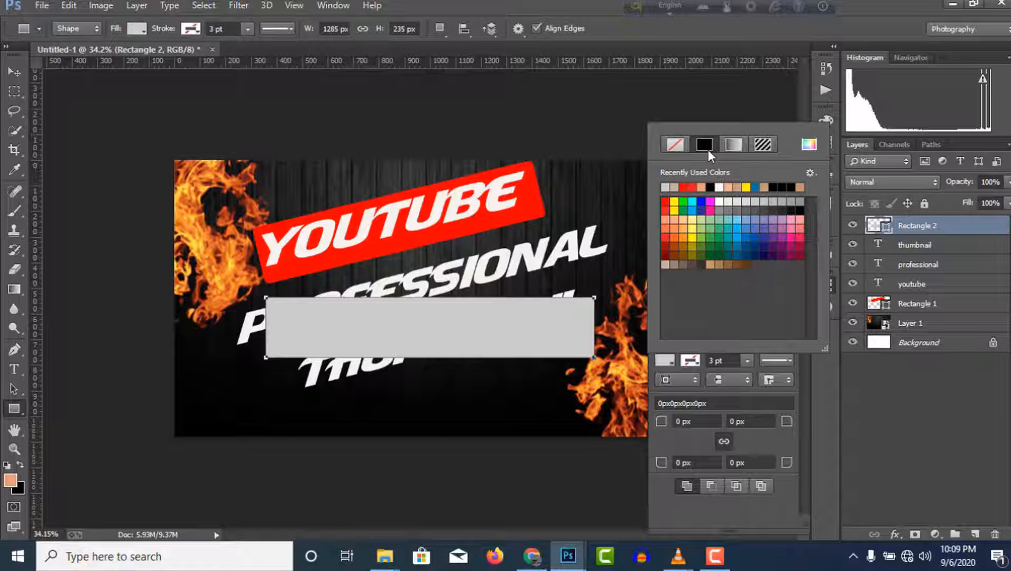
left_click(668, 364)
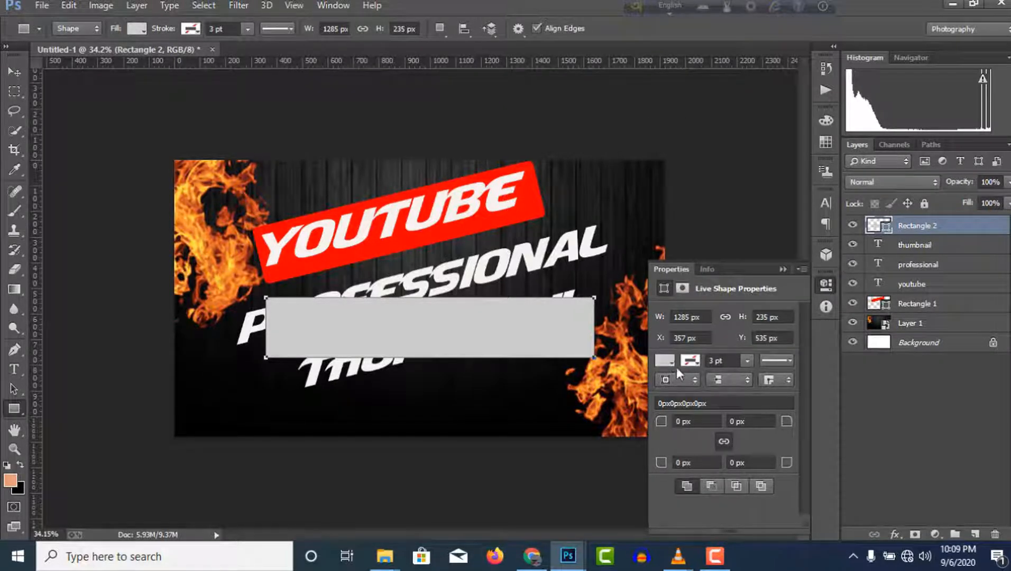
Round all four corners of the grey rectangle to about 68 px
left_click(661, 464)
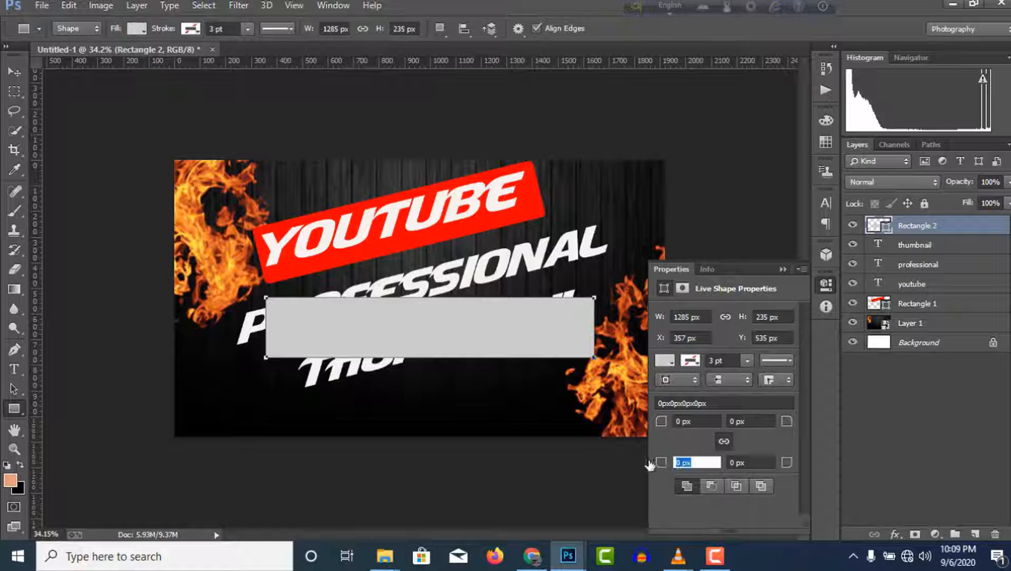
left_click_drag(650, 464, 698, 463)
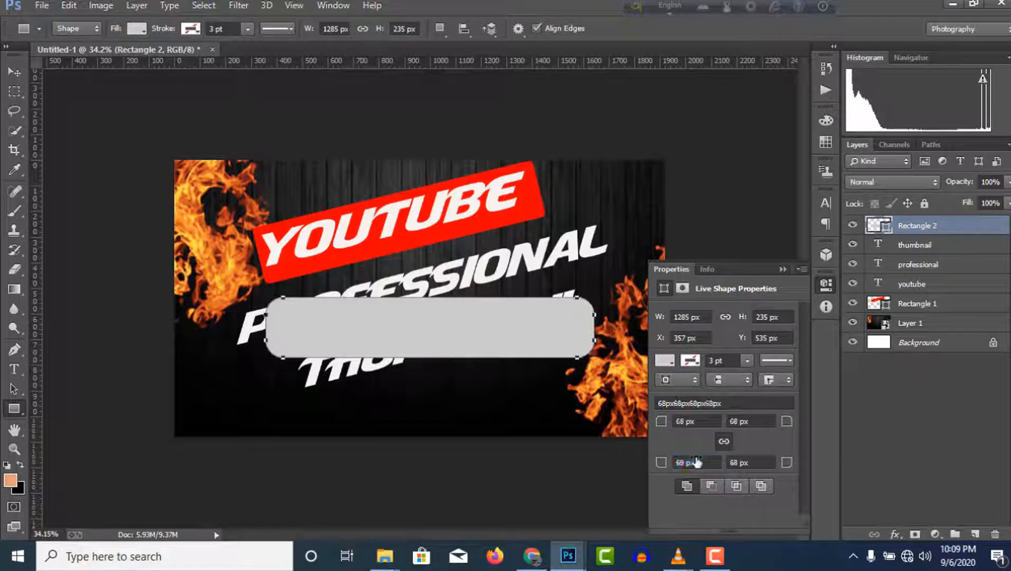
left_click(781, 267)
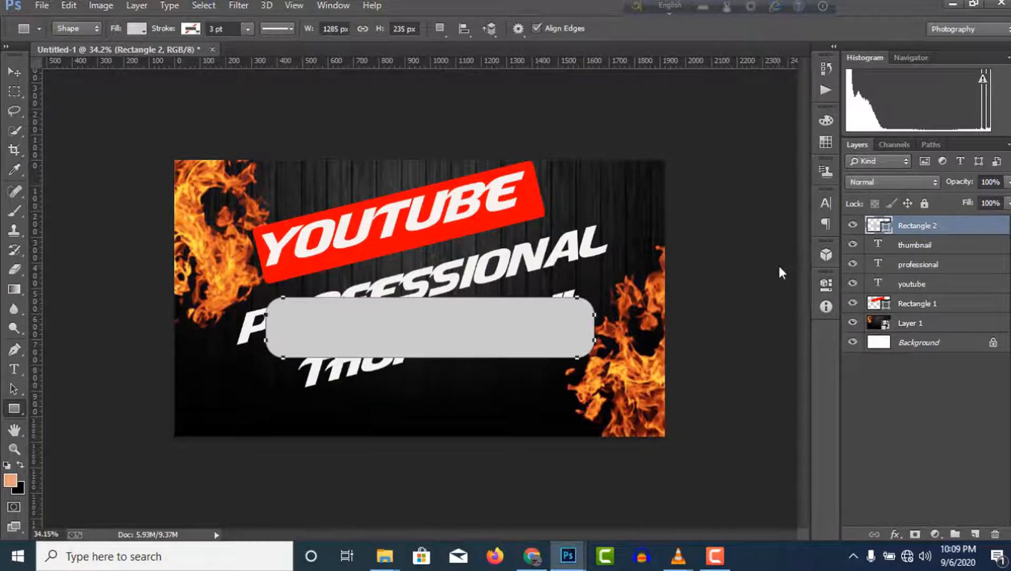
Move the thumbnail text layer above the Rectangle 2 layer
left_click(929, 246)
left_click_drag(928, 250, 928, 221)
Rotate the grey rounded rectangle to about -11.9 degrees, place it behind the THUMBNAIL text, and accept its conversion to a regular path
left_click(955, 244)
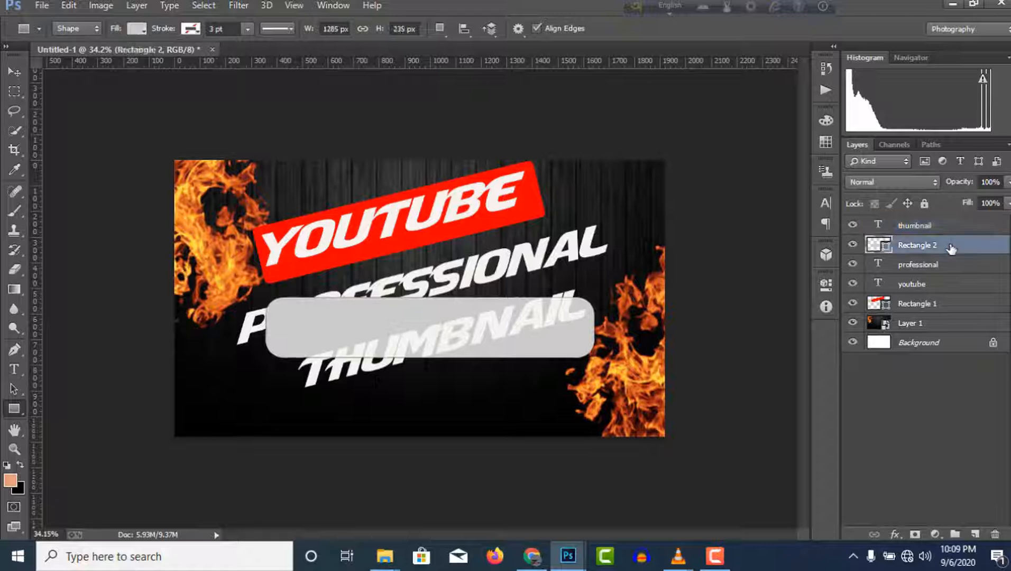
key("ctrl+t")
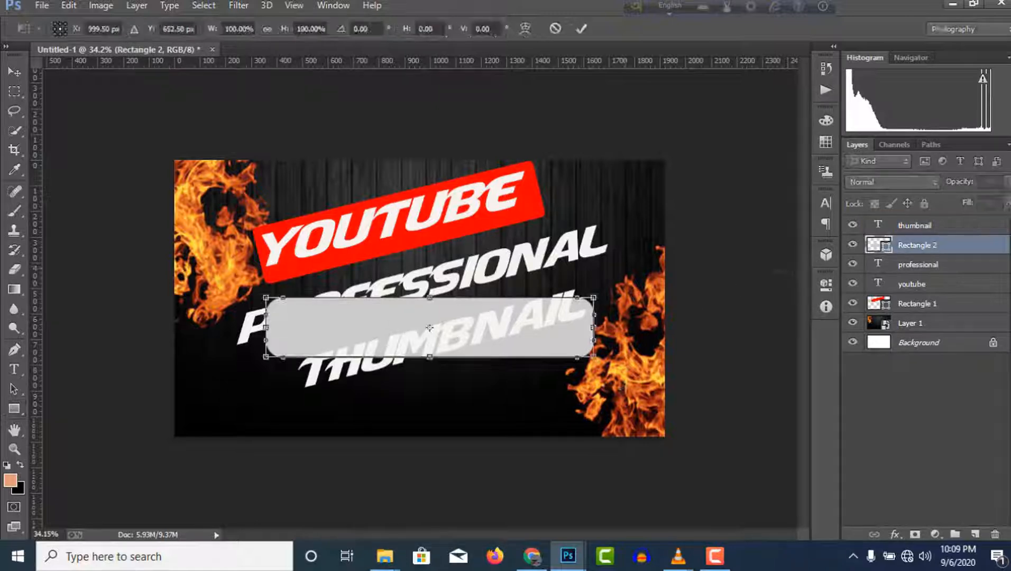
left_click_drag(657, 347, 630, 356)
left_click_drag(509, 329, 504, 334)
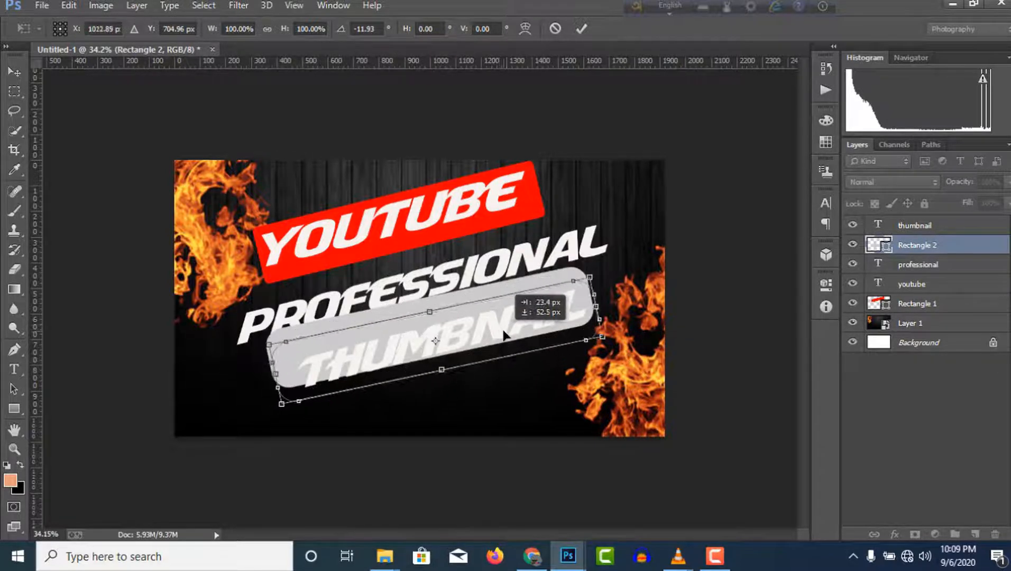
left_click(583, 29)
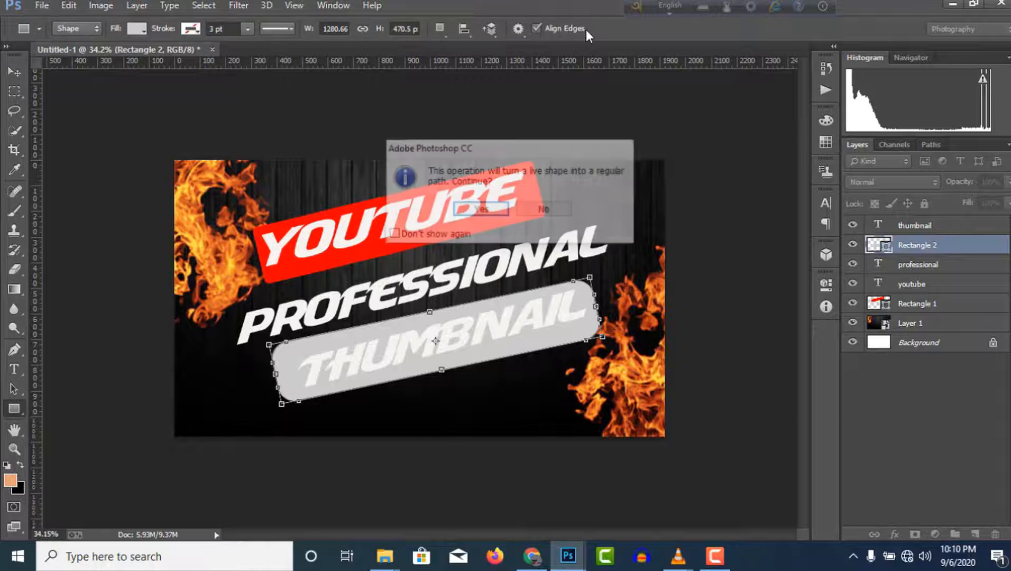
left_click(500, 211)
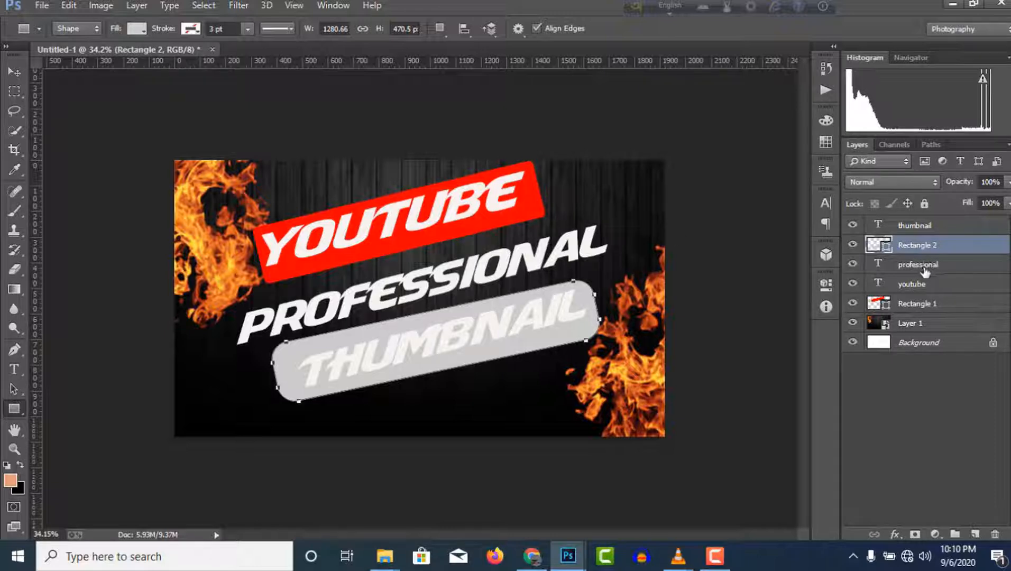
Move the professional text layer above Rectangle 2 and nudge the THUMBNAIL text slightly within the grey shape
left_click_drag(929, 266, 929, 243)
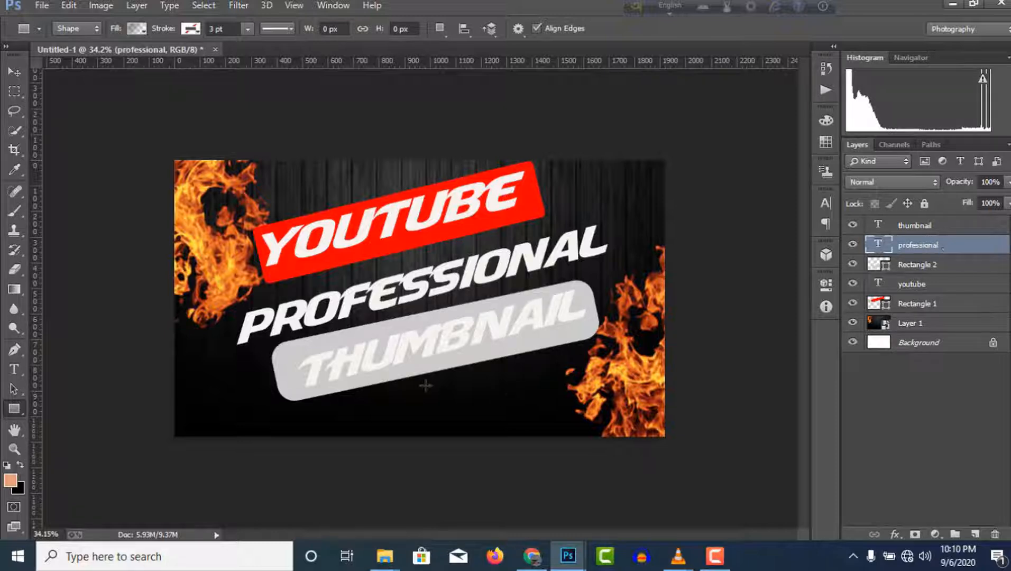
left_click(16, 72)
mouse_move(407, 355)
left_mouse_down()
mouse_move(419, 386)
mouse_move(396, 368)
mouse_move(409, 358)
left_mouse_up()
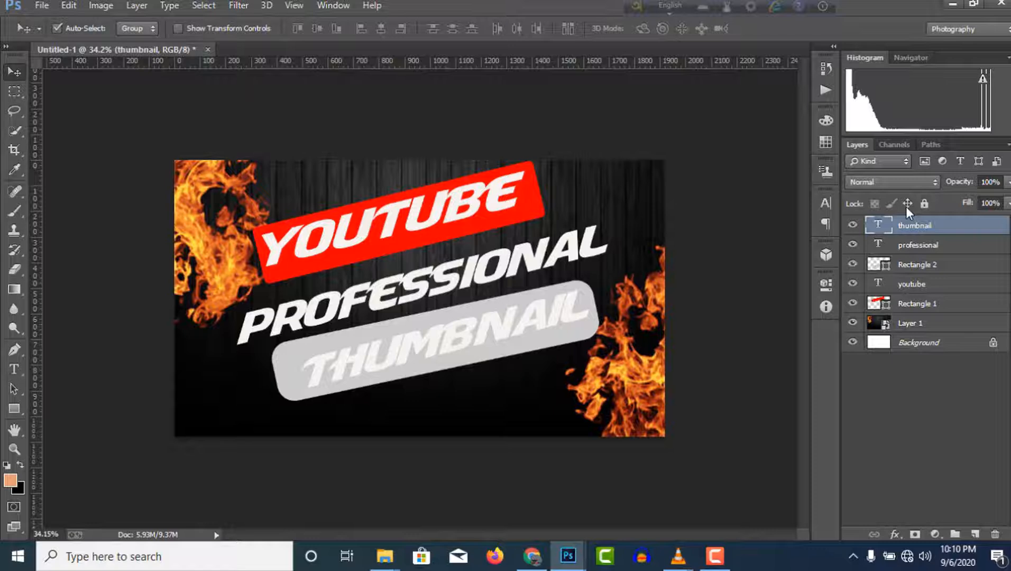
Change the colour of the THUMBNAIL text to near-black 090909
double_click(879, 225)
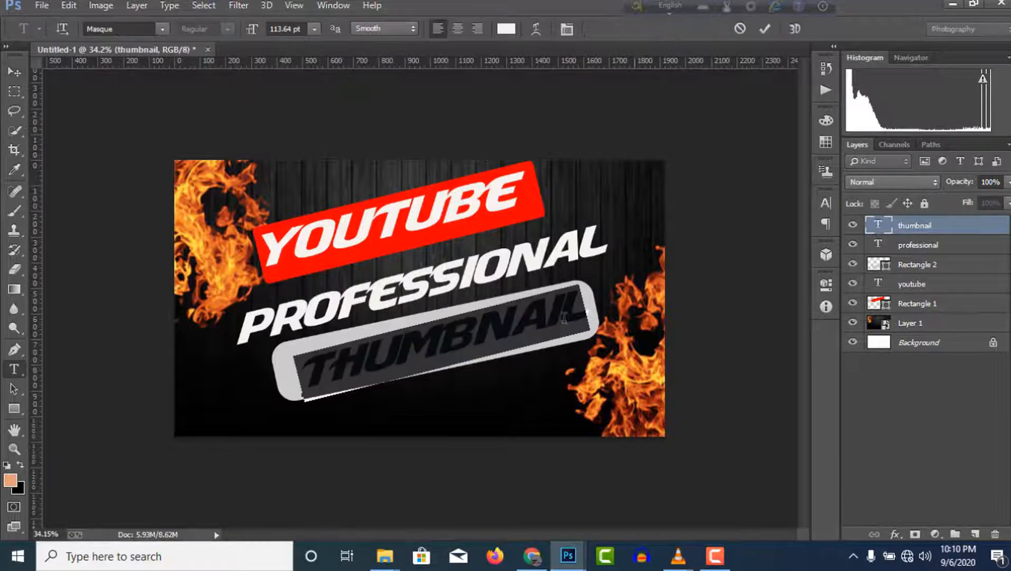
left_click(826, 204)
left_click(685, 287)
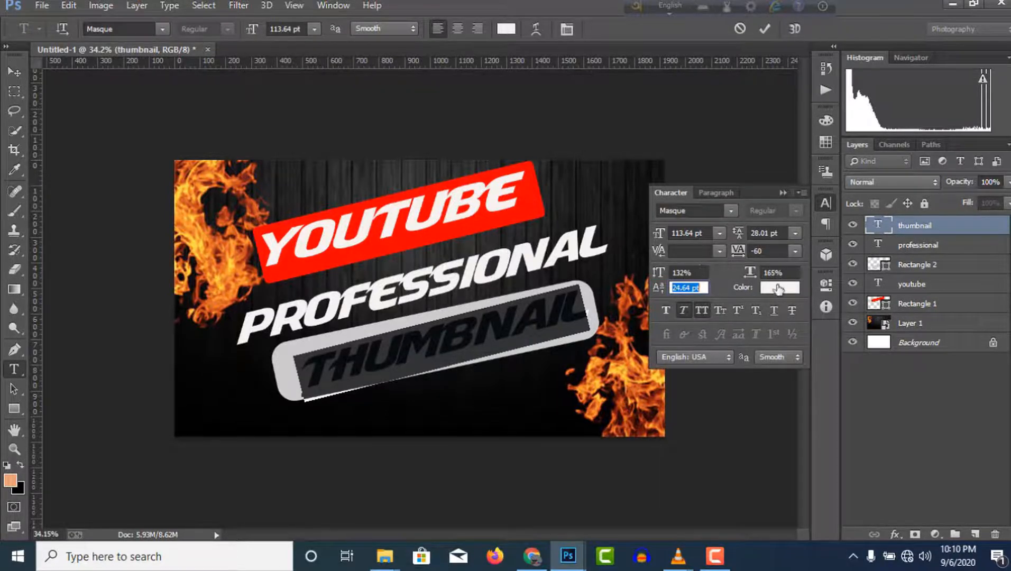
left_click(780, 288)
left_click_drag(366, 465, 335, 473)
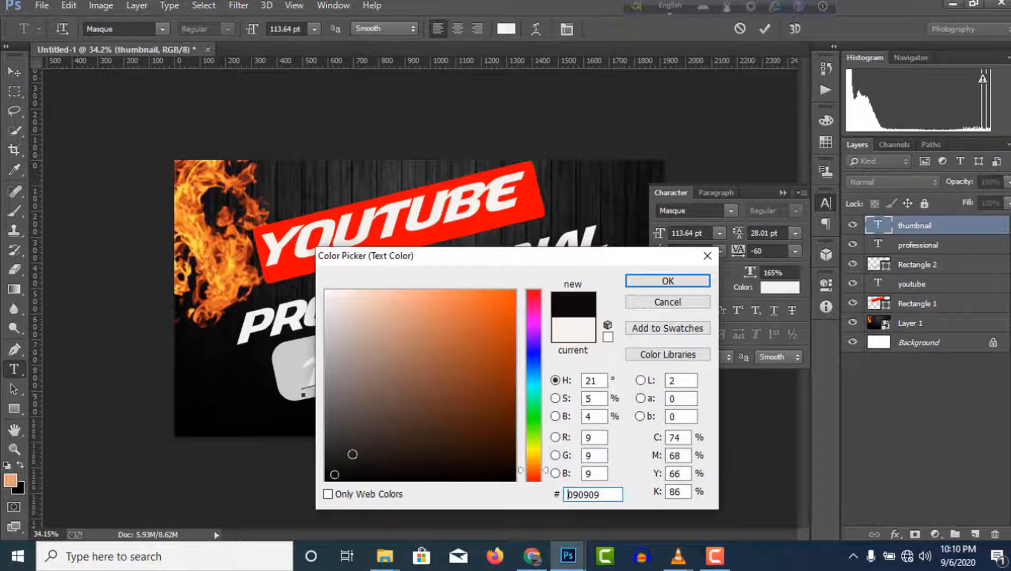
left_click(661, 283)
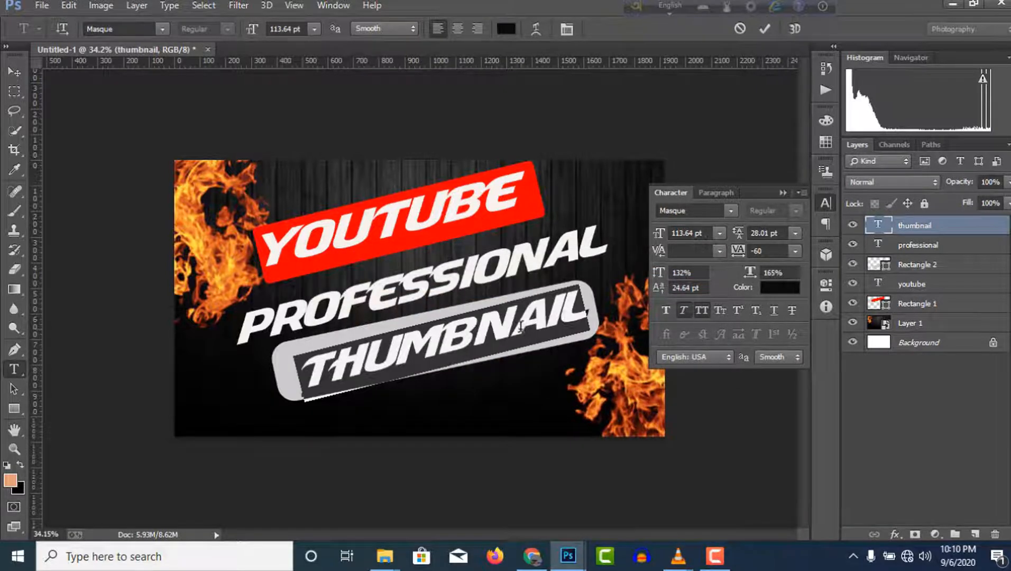
left_click(520, 327)
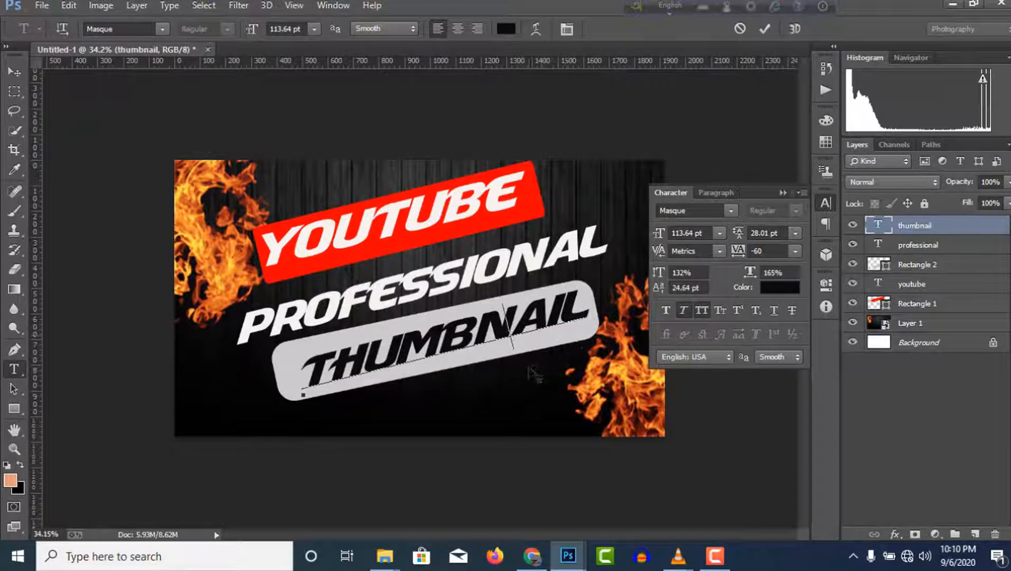
Shift the THUMBNAIL text slightly left and down inside the grey shape and commit the text edit
mouse_move(530, 368)
left_mouse_down()
mouse_move(515, 366)
mouse_move(524, 364)
left_mouse_up()
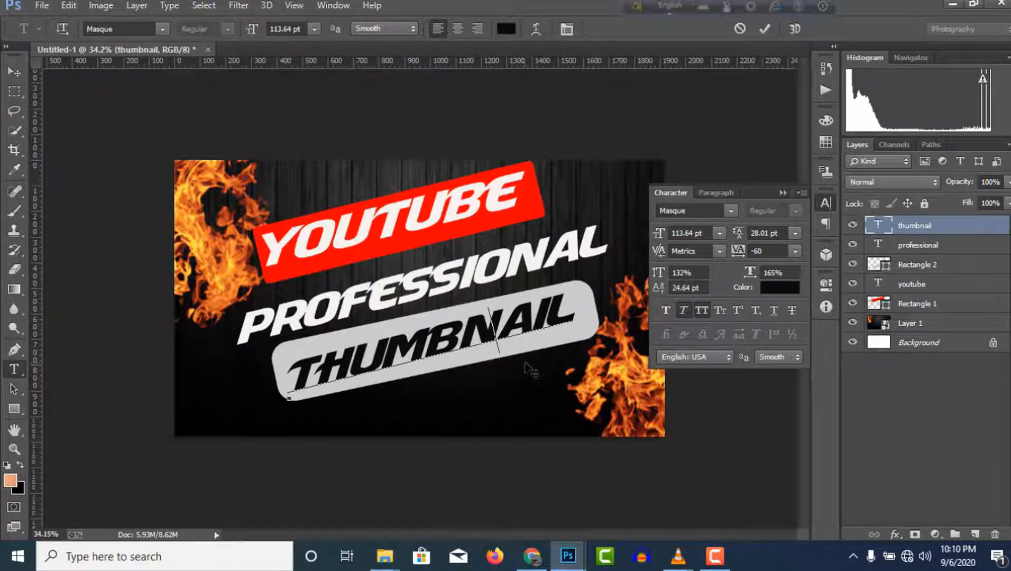
key("ctrl")
key("ctrl+t")
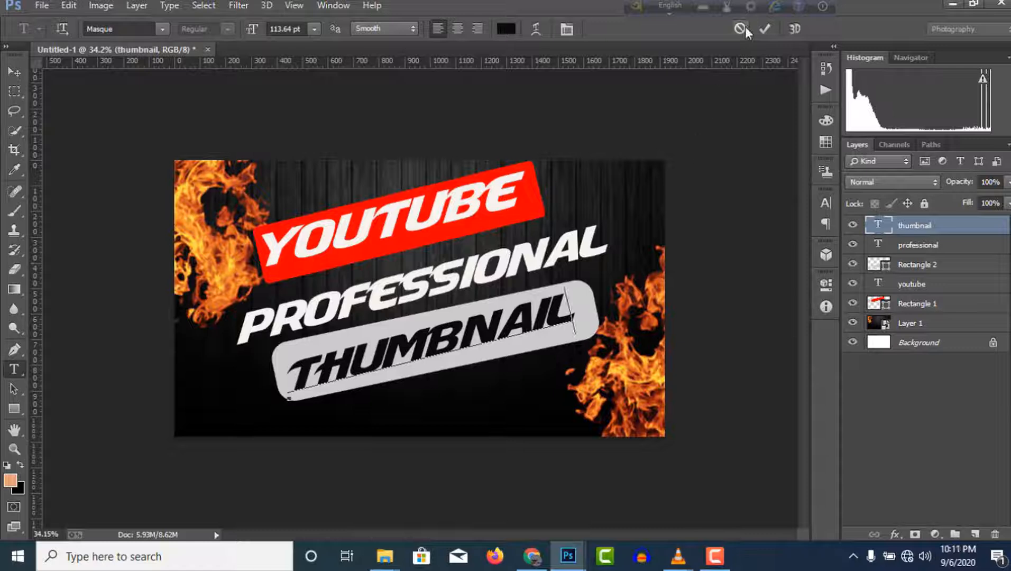
left_click(765, 29)
Rotate the THUMBNAIL text clockwise by about 2.3 degrees so it follows the slope of the grey shape, and commit the transform
key("v")
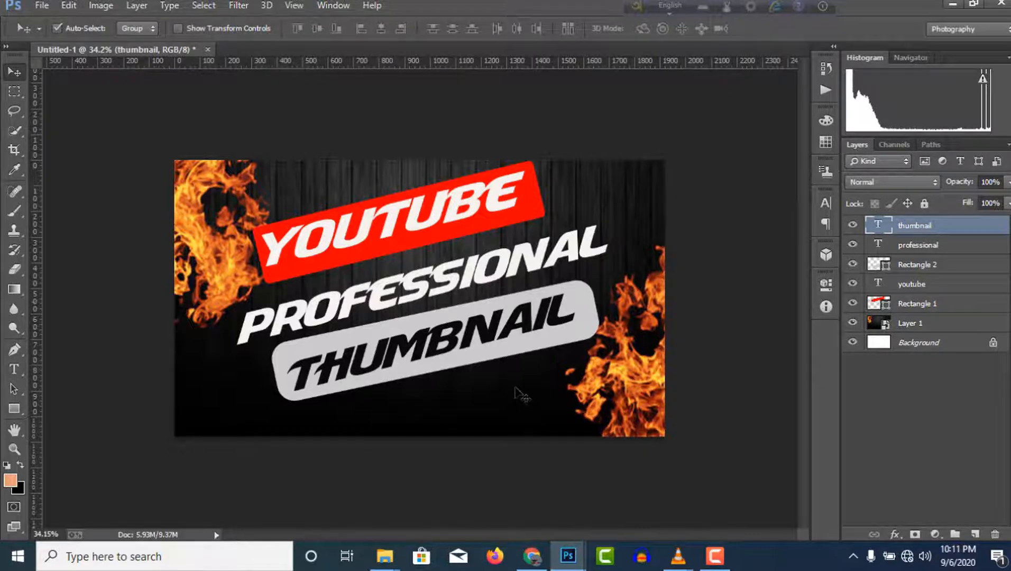
key("ctrl+t")
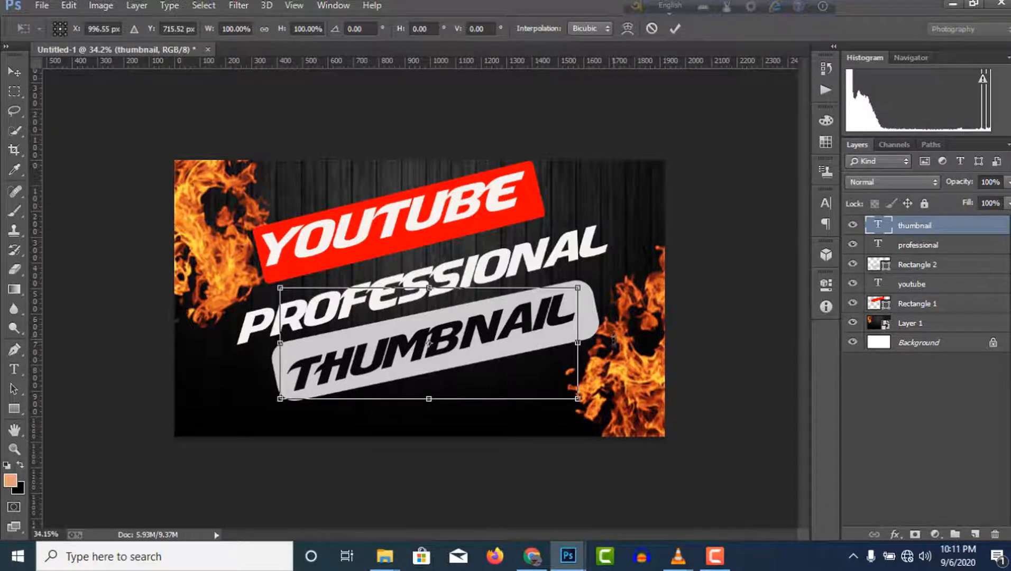
left_click_drag(614, 338, 617, 349)
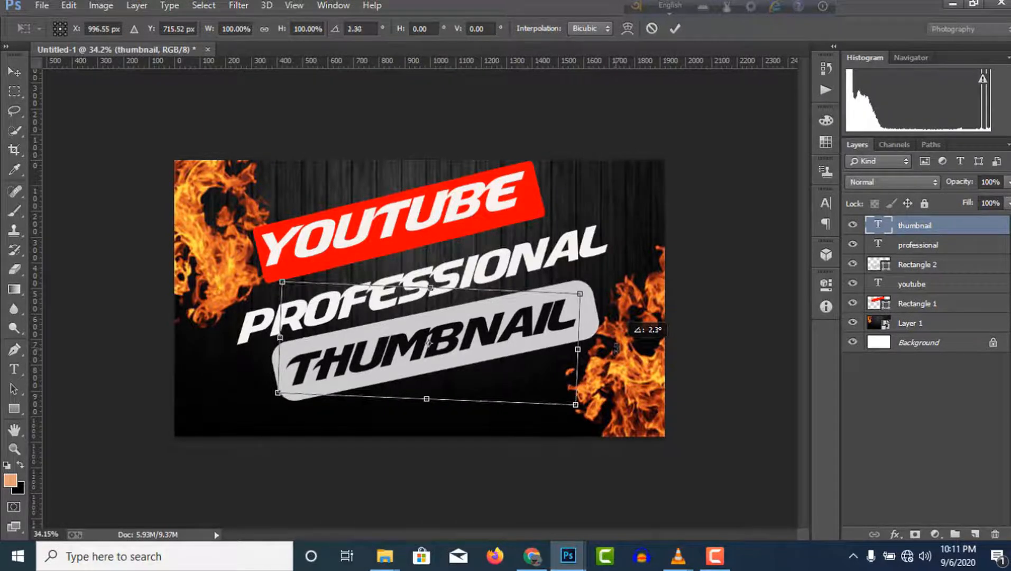
left_click(675, 28)
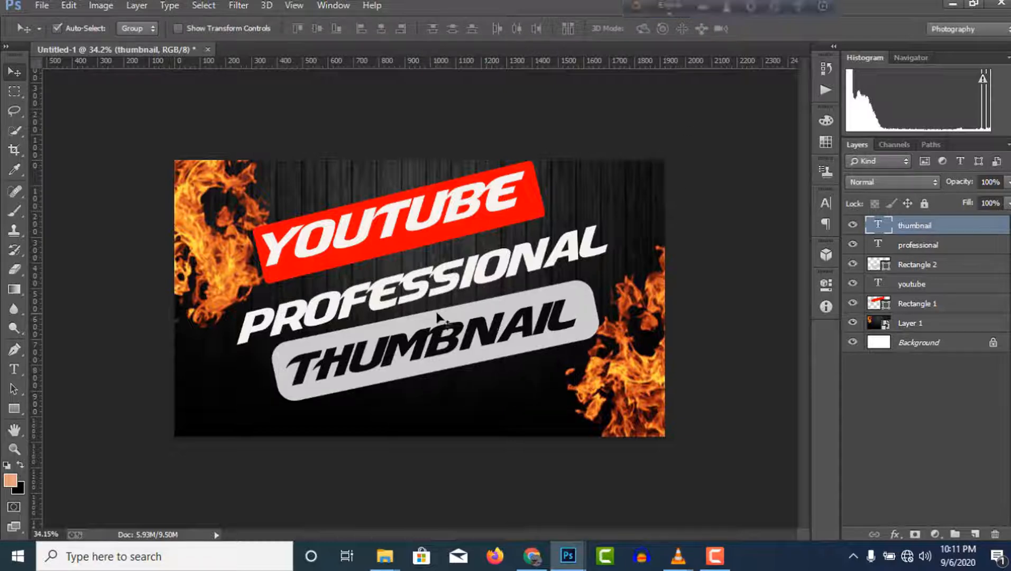
Select the thumbnail, professional, youtube, Rectangle 2 and Rectangle 1 layers, scale them together to about 81%, and move them up to the canvas's upper edge
left_click(948, 252)
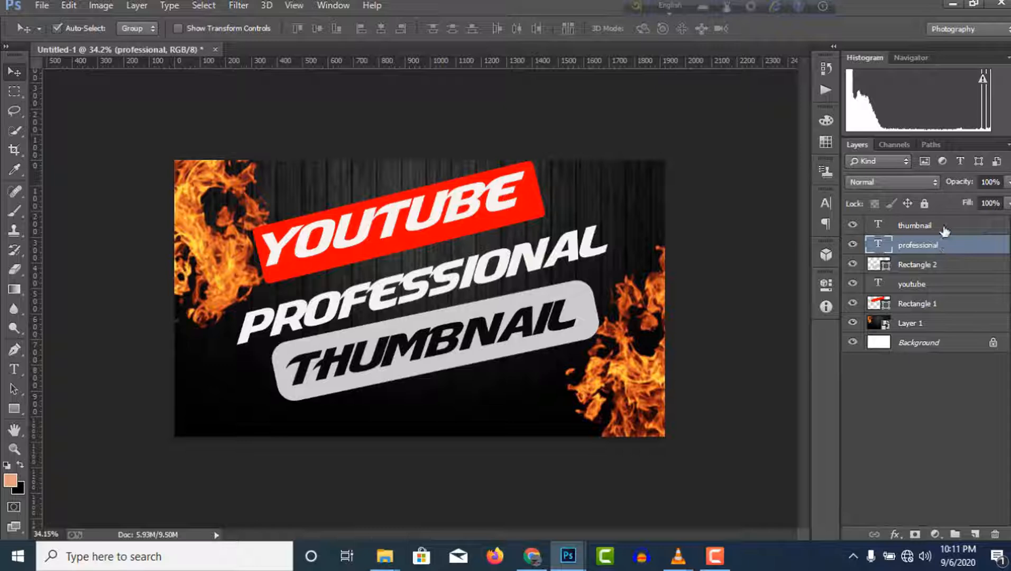
left_click(945, 231, "ctrl")
left_click(959, 268, "ctrl")
left_click(957, 287, "ctrl")
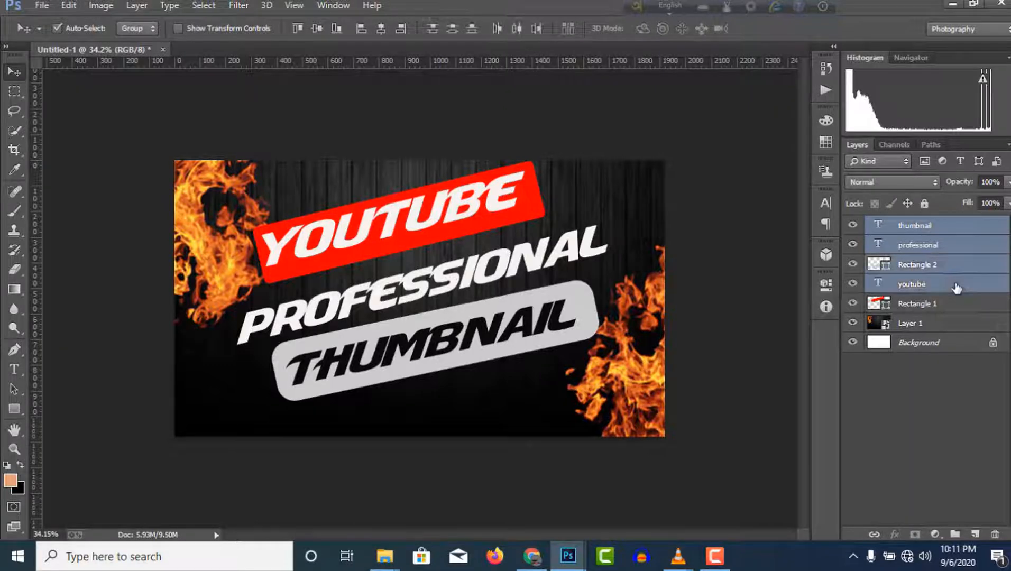
left_click(961, 306, "ctrl")
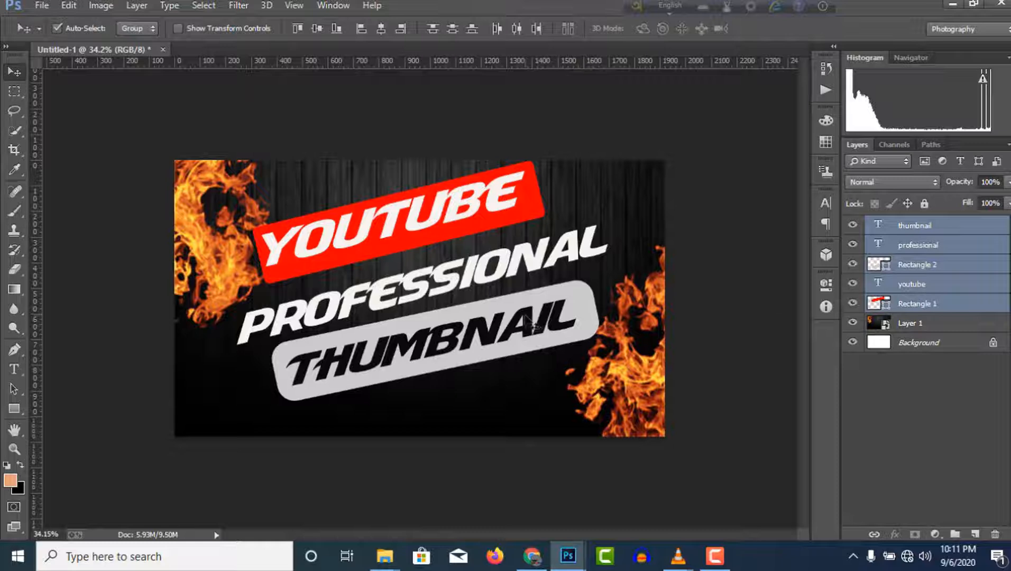
key("ctrl+t")
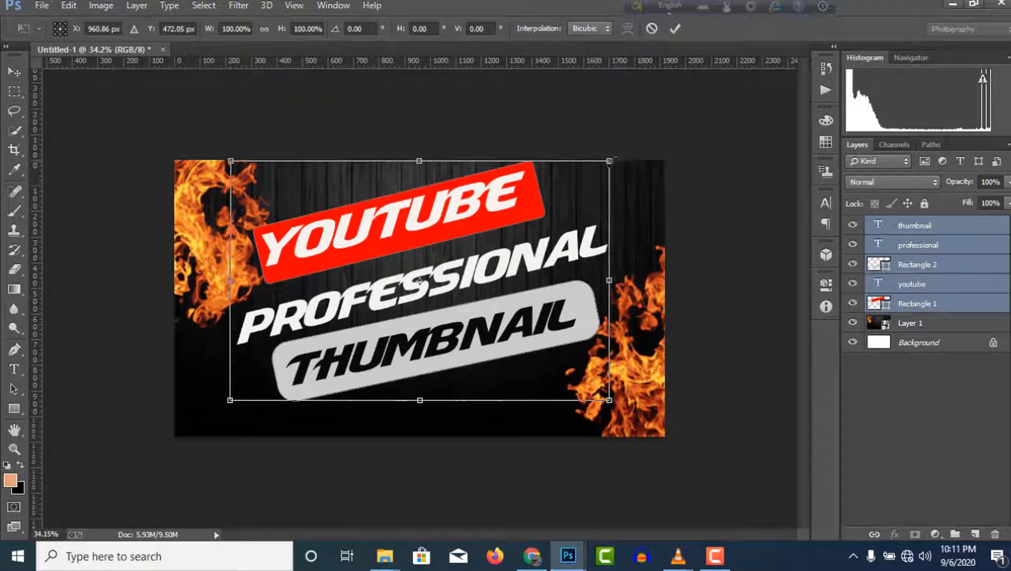
left_click_drag(611, 160, 538, 207)
left_click_drag(443, 349, 456, 275)
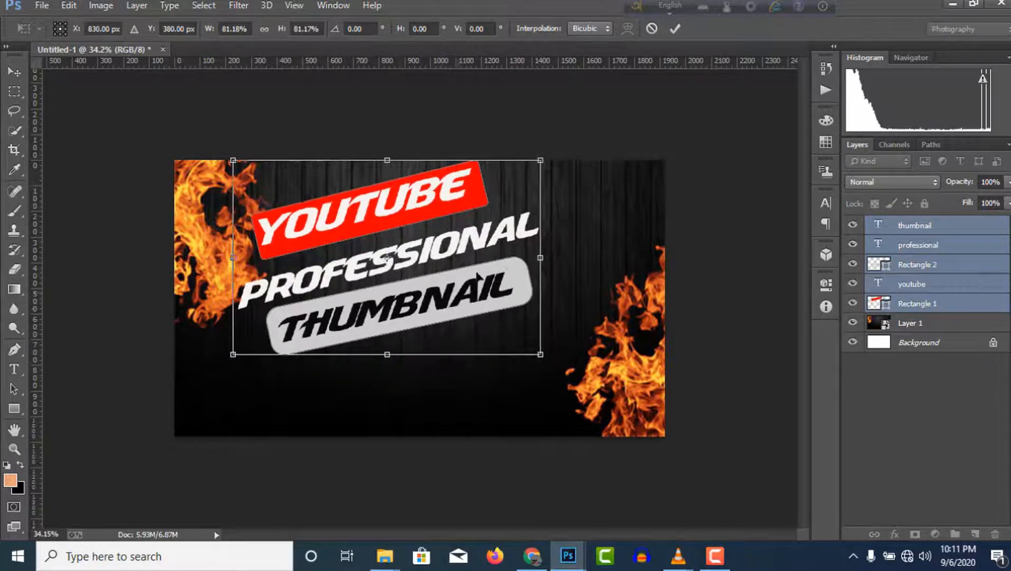
Shrink the selected text and banners slightly more, tilt them further counterclockwise, shift them down a little, and commit the transform
left_click_drag(541, 155, 521, 159)
left_click_drag(530, 369, 538, 355)
left_click_drag(450, 302, 450, 314)
left_click(675, 29)
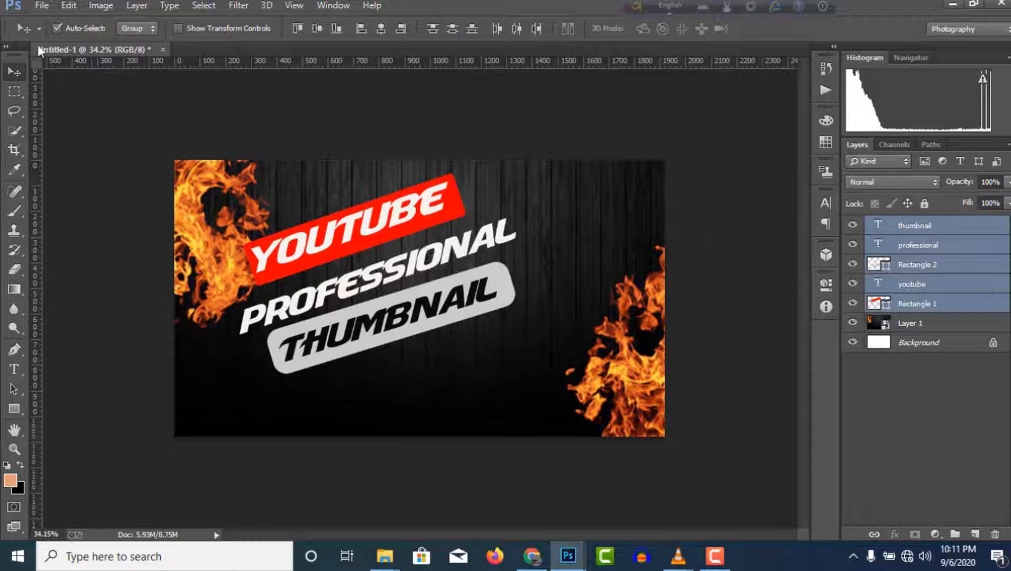
Open the photo IMG_4684 from New folder (2) as a separate document
left_click(42, 7)
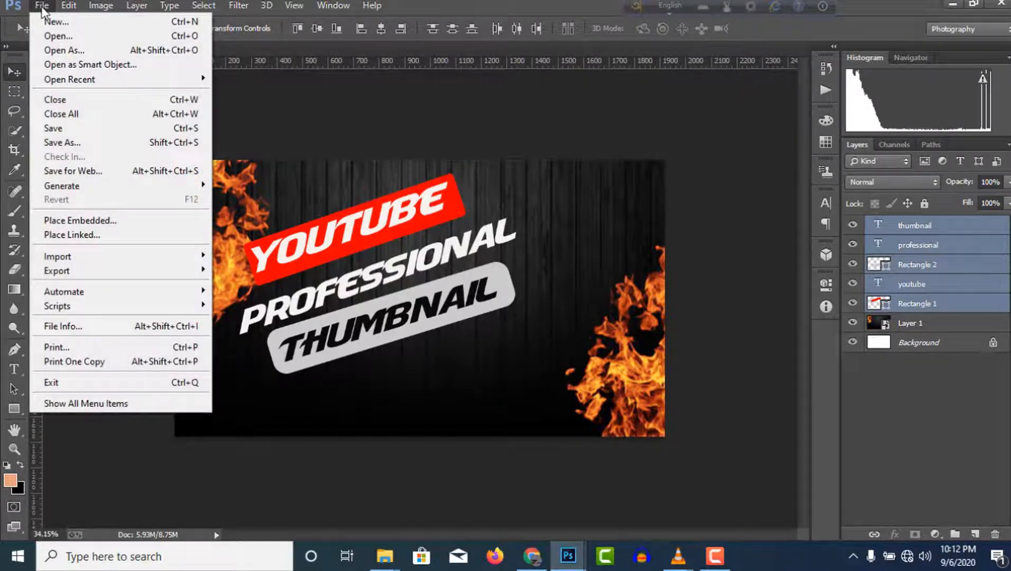
left_click(58, 37)
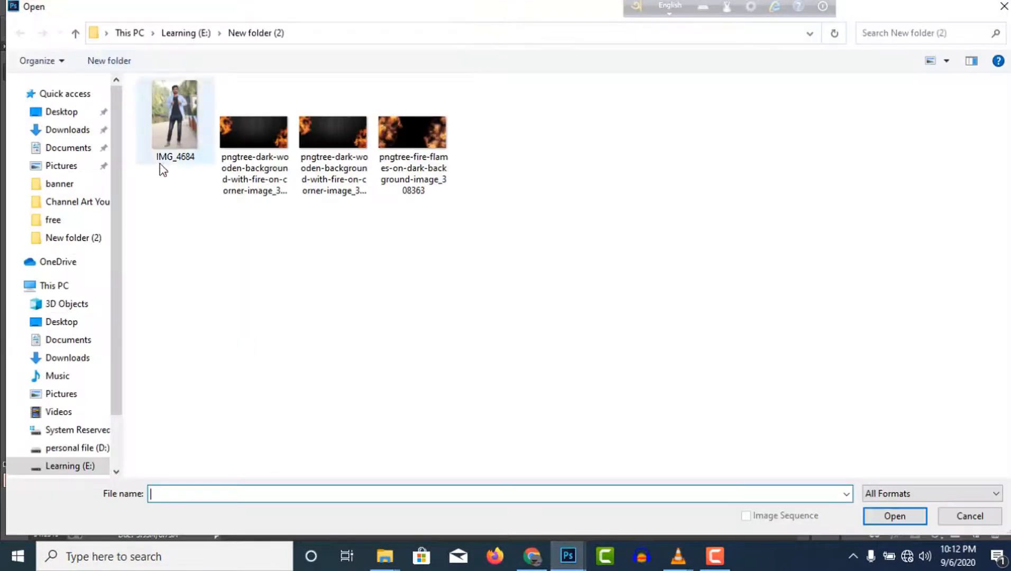
double_click(184, 111)
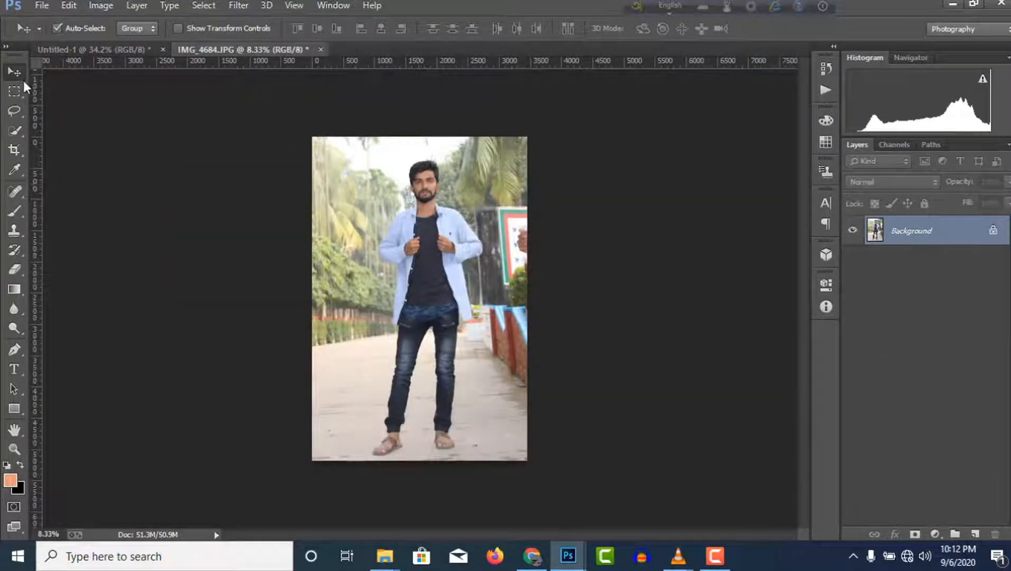
Select the man's head, torso, legs and both sides of his blue shirt with the Quick Selection tool
left_click(15, 113)
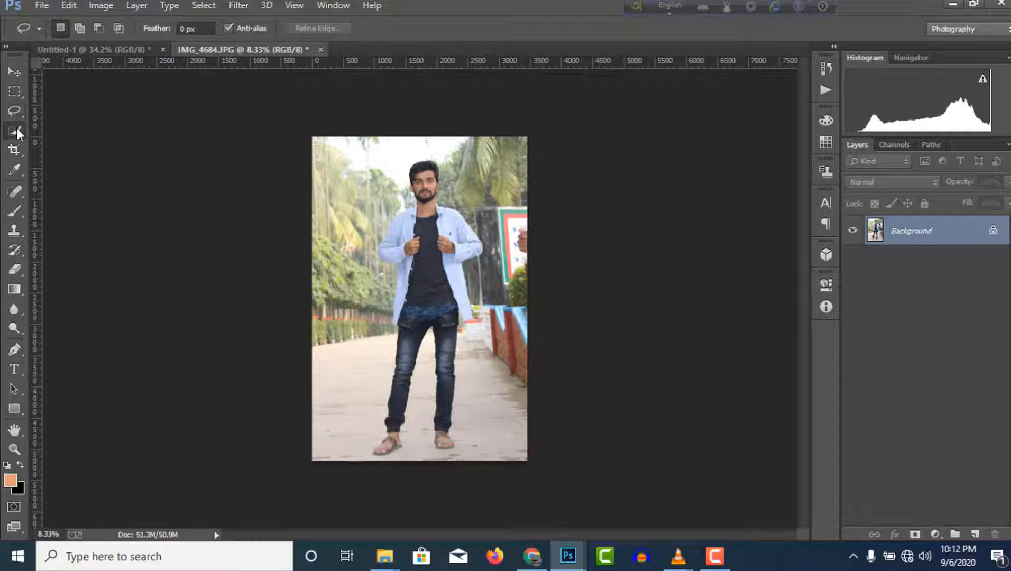
left_click(16, 128)
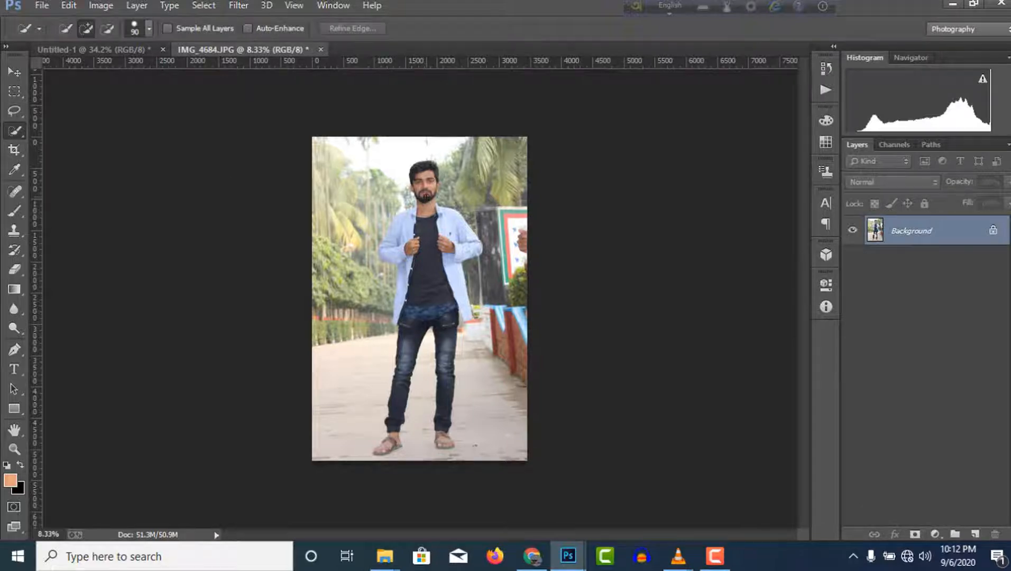
scroll(426, 196, "up", 7)
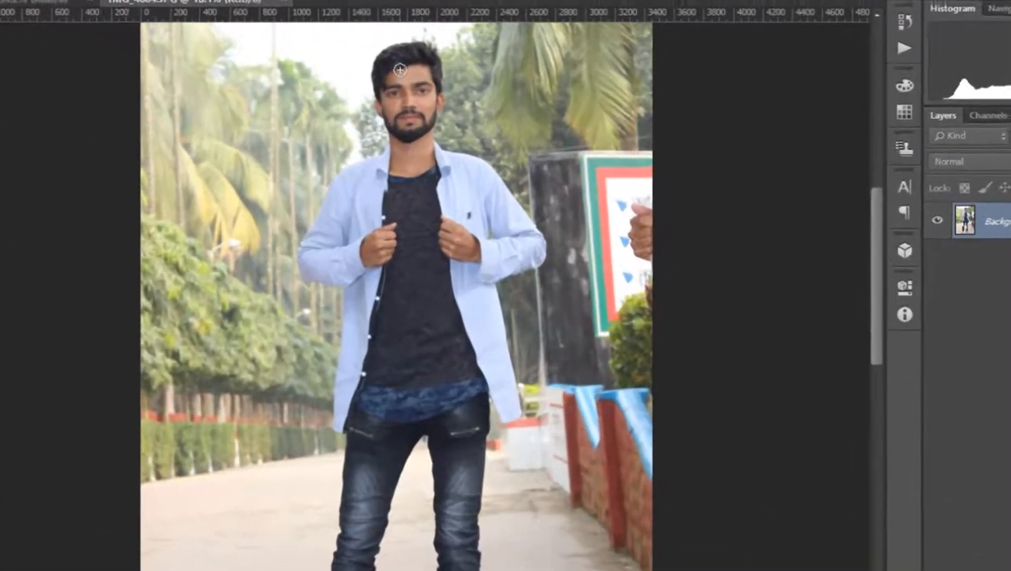
mouse_move(400, 70)
left_mouse_down()
mouse_move(398, 354)
mouse_move(373, 566)
left_mouse_up()
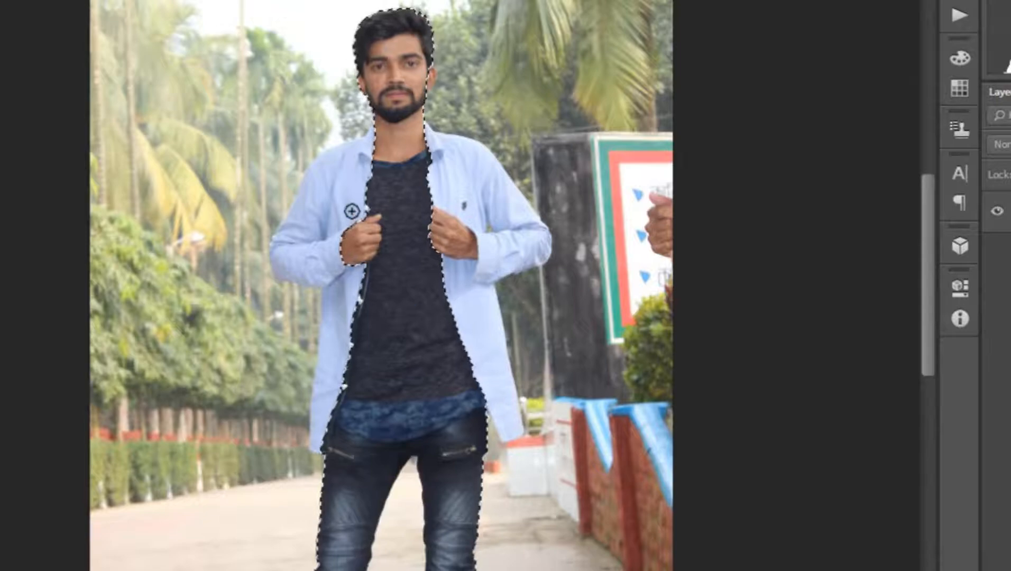
mouse_move(352, 212)
left_mouse_down()
mouse_move(334, 247)
mouse_move(330, 195)
mouse_move(304, 273)
mouse_move(334, 323)
mouse_move(328, 347)
left_mouse_up()
mouse_move(476, 199)
left_mouse_down()
mouse_move(448, 188)
mouse_move(481, 379)
left_mouse_up()
Refine the selection around the man's head so that it includes the ear beside the green foliage
scroll(434, 102, "up", 5)
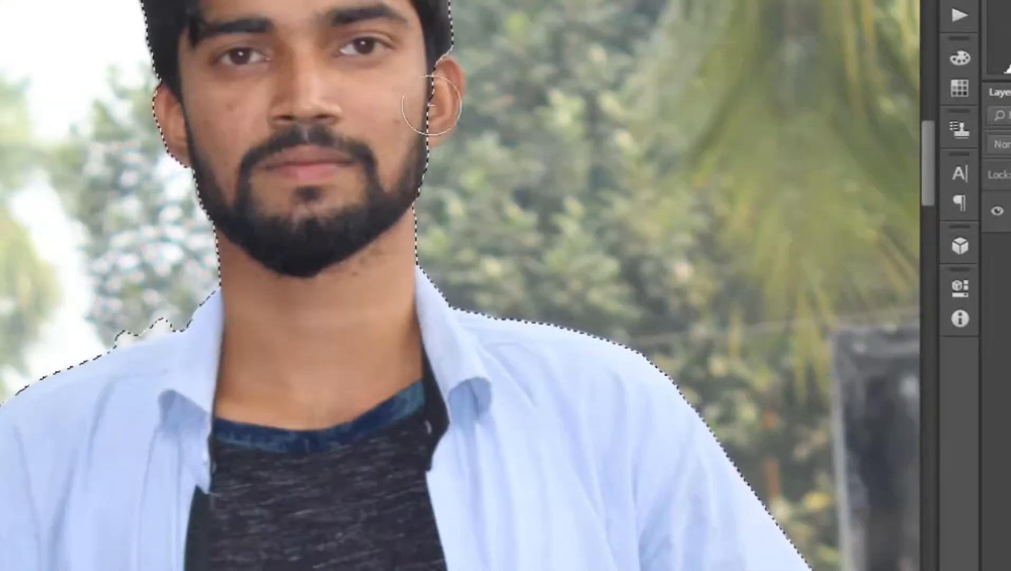
left_click(429, 102, "alt")
mouse_move(425, 110)
left_mouse_down()
mouse_move(429, 97)
mouse_move(422, 126)
left_mouse_up()
scroll(211, 157, "up", 3)
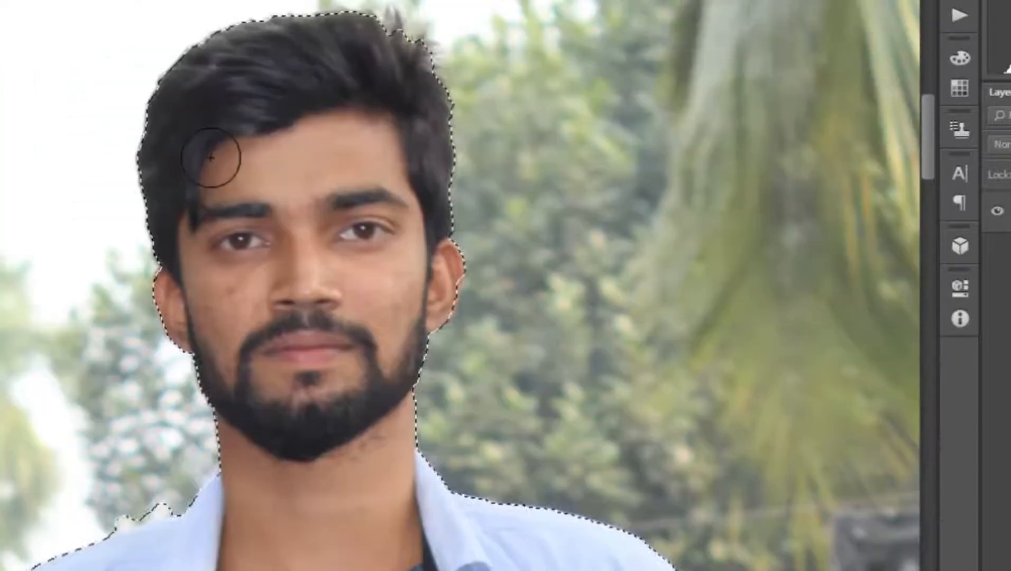
scroll(350, 278, "down", 4)
scroll(442, 103, "up", 2)
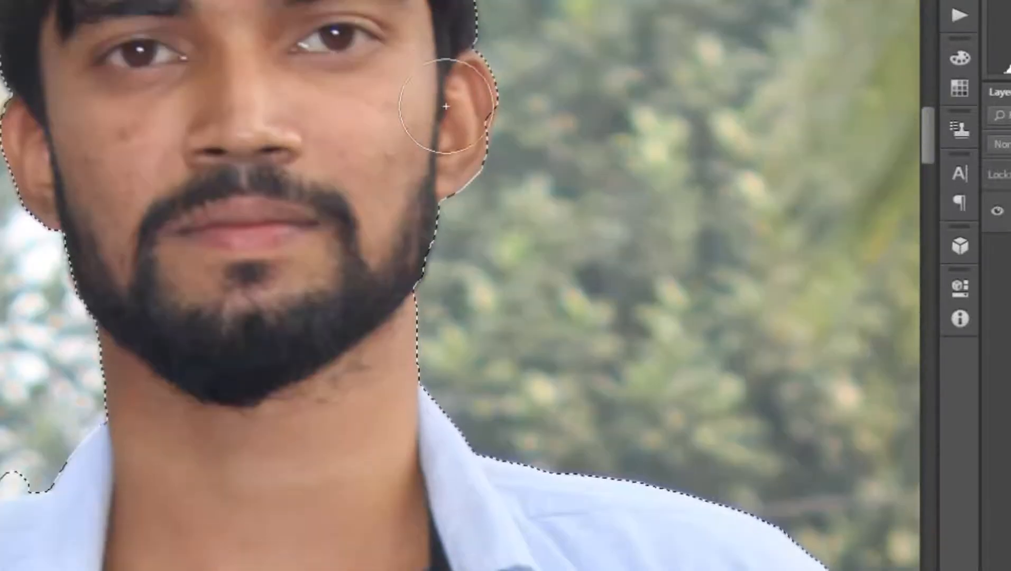
scroll(560, 345, "down", 6)
Reduce the Quick Selection brush to 30 and outline the small background gap between the shirt and the bent sleeve
scroll(683, 349, "up", 4)
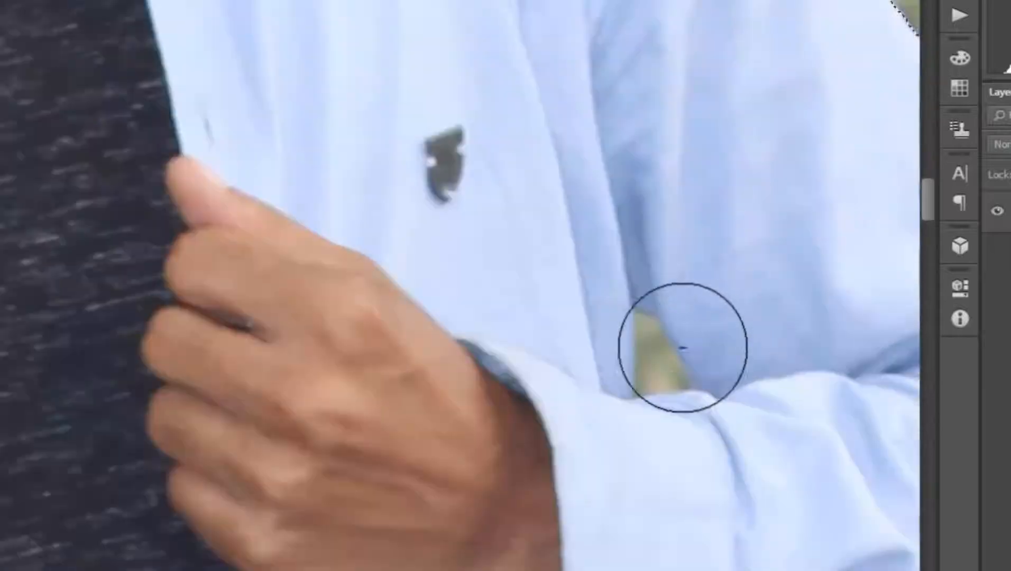
key("bracketleft")
key("bracketleft")
key("bracketleft")
key("bracketleft")
key("bracketleft")
key("bracketleft")
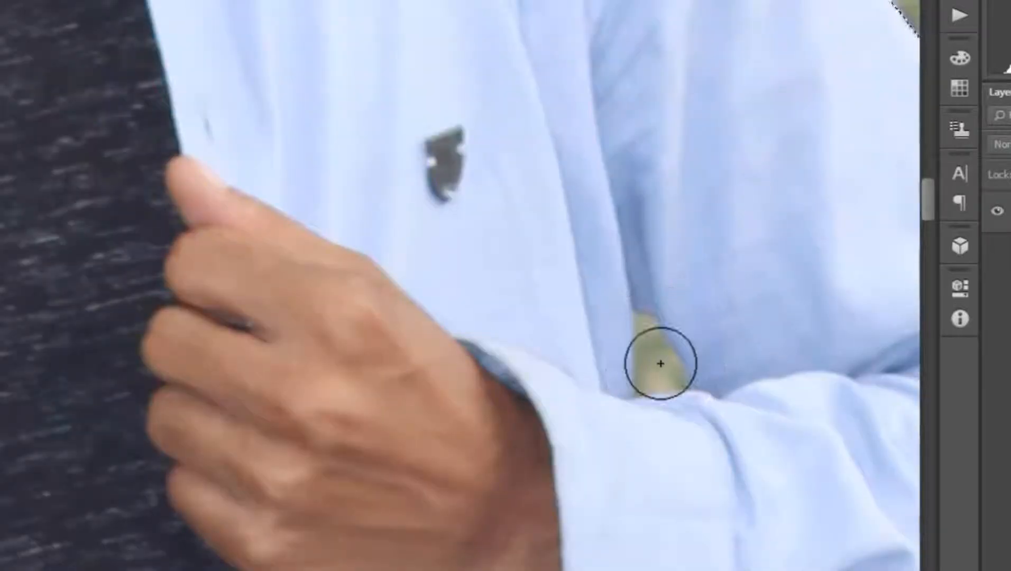
left_click_drag(654, 362, 650, 385)
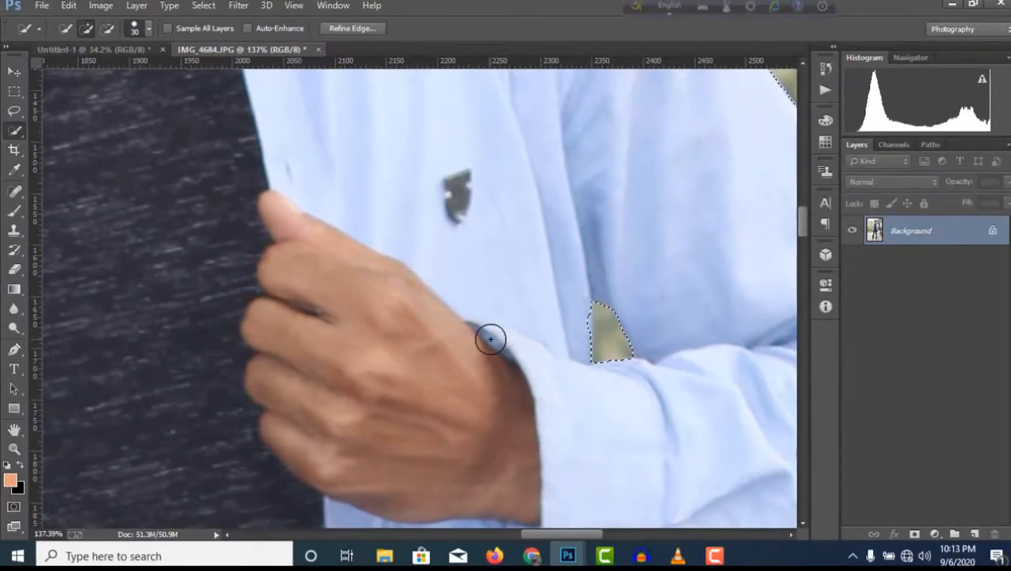
Touch up the selection edge on the man's other side and adjust the selection around the thighs and the gap between the legs
scroll(365, 372, "down", 8)
scroll(89, 355, "up", 5)
mouse_move(146, 339)
left_mouse_down()
mouse_move(156, 331)
mouse_move(151, 391)
mouse_move(119, 321)
mouse_move(174, 341)
mouse_move(176, 330)
left_mouse_up()
scroll(210, 369, "down", 3)
scroll(211, 368, "down", 4)
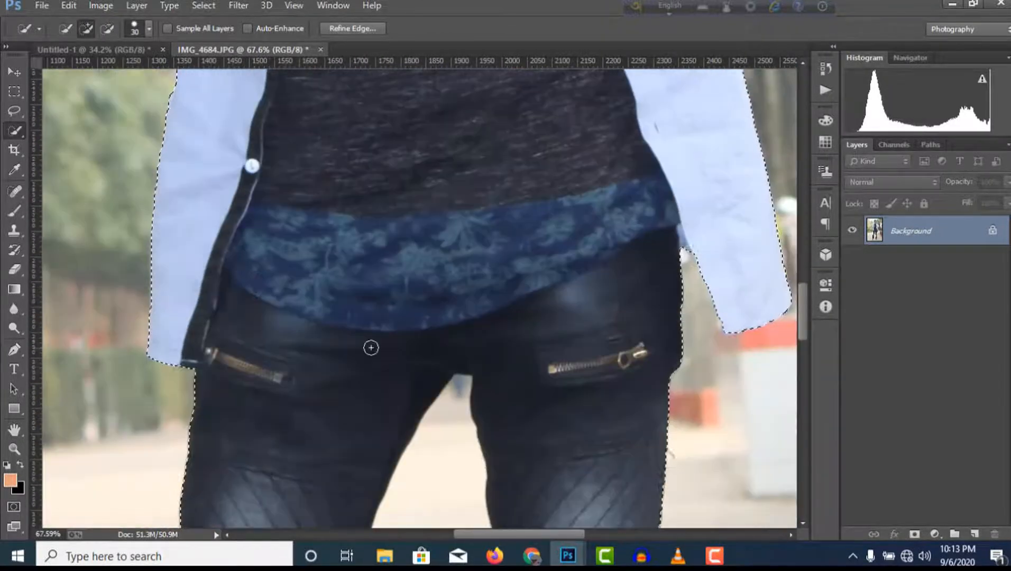
mouse_move(374, 471)
left_mouse_down()
mouse_move(557, 463)
mouse_move(650, 473)
left_mouse_up()
left_click_drag(231, 459, 198, 458)
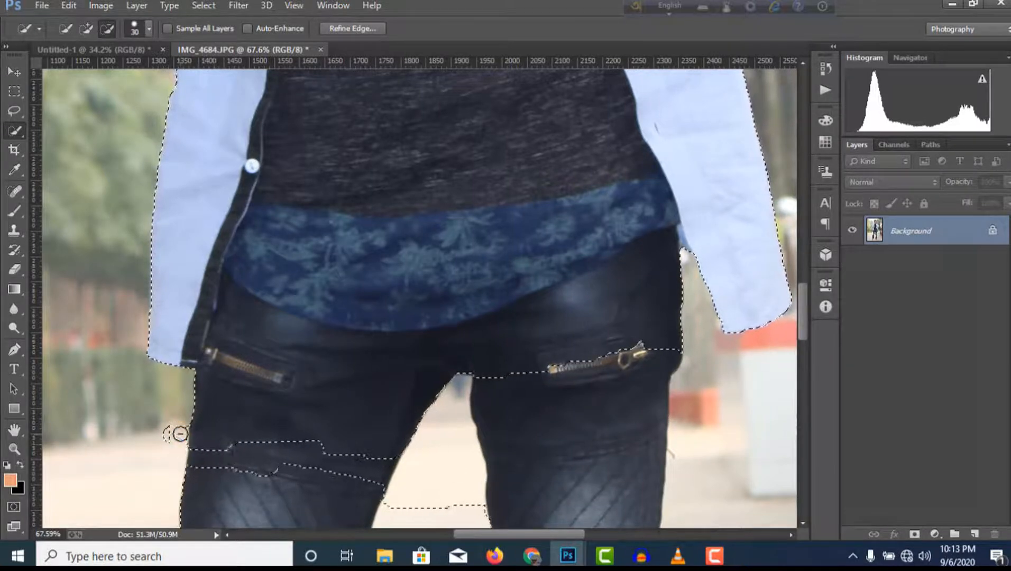
Mask out the photo's background using the selection and place a white-filled layer beneath the cut-out man
scroll(222, 412, "down", 3)
scroll(281, 409, "down", 6)
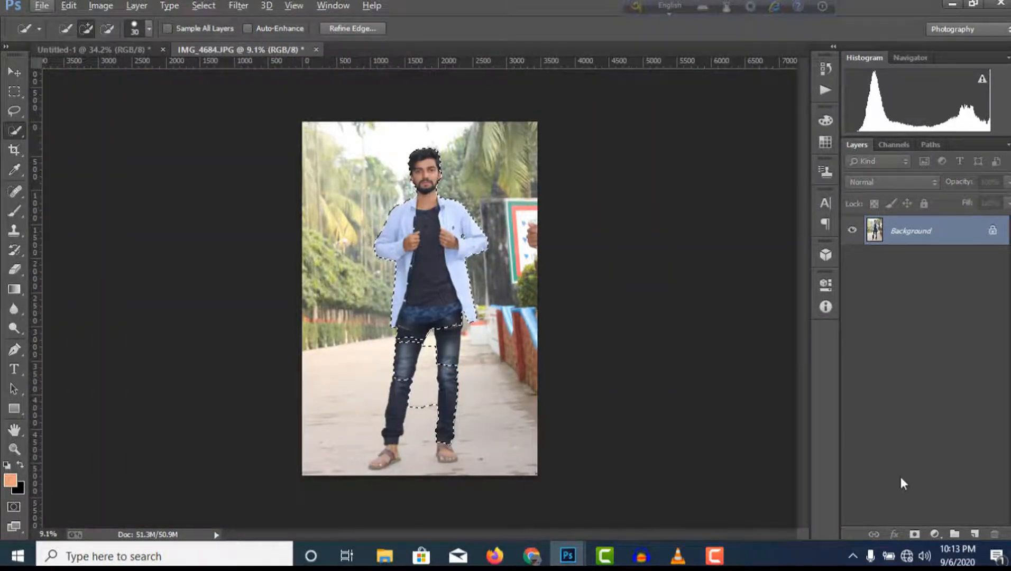
left_click(915, 534)
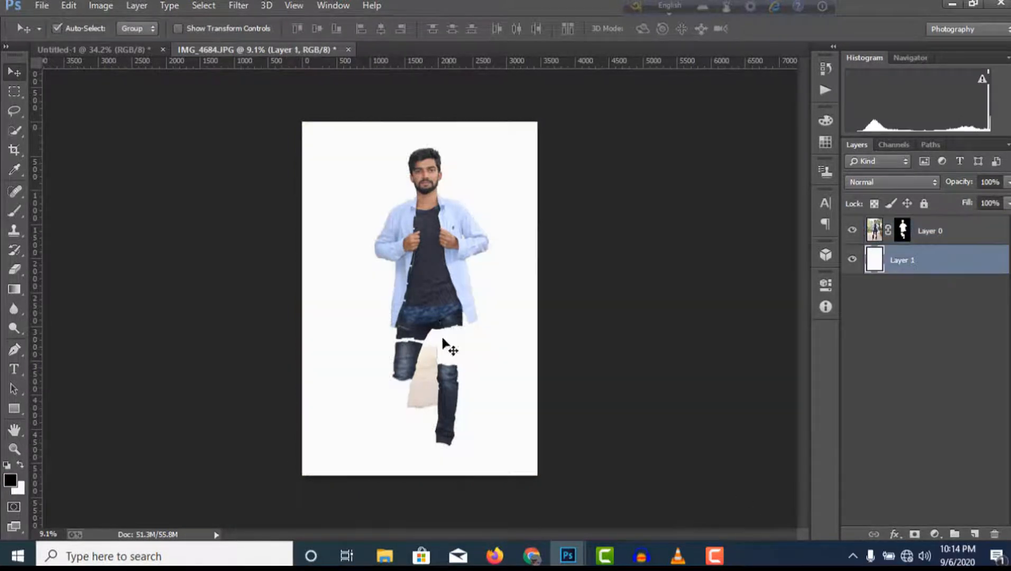
Apply the Camera Raw filter to Layer 0 with temperature +9, exposure +0.15, and slightly raised highlights and clarity
scroll(445, 343, "up", 5)
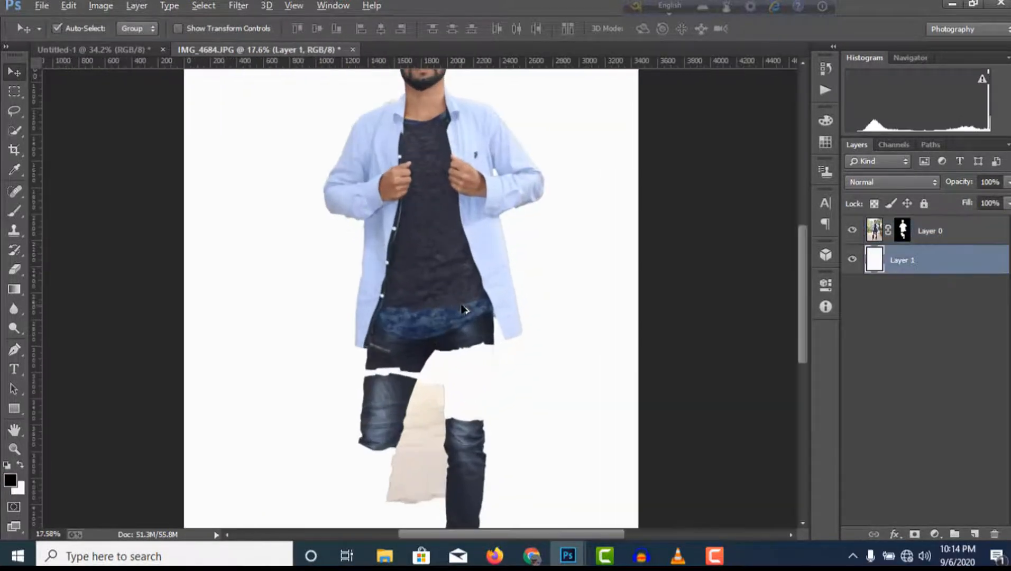
scroll(461, 310, "up", 4)
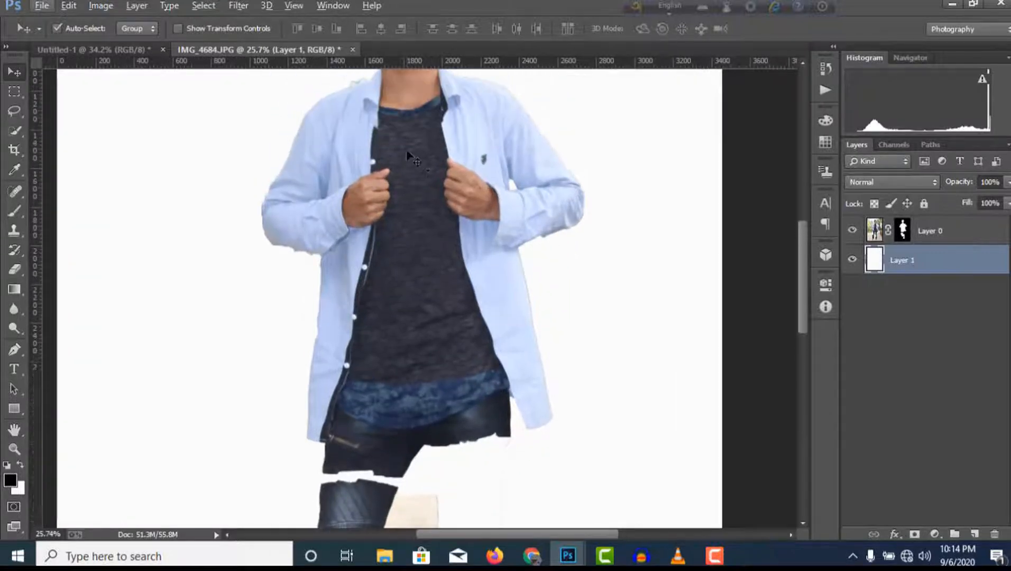
scroll(418, 165, "up", 1)
left_click(940, 233)
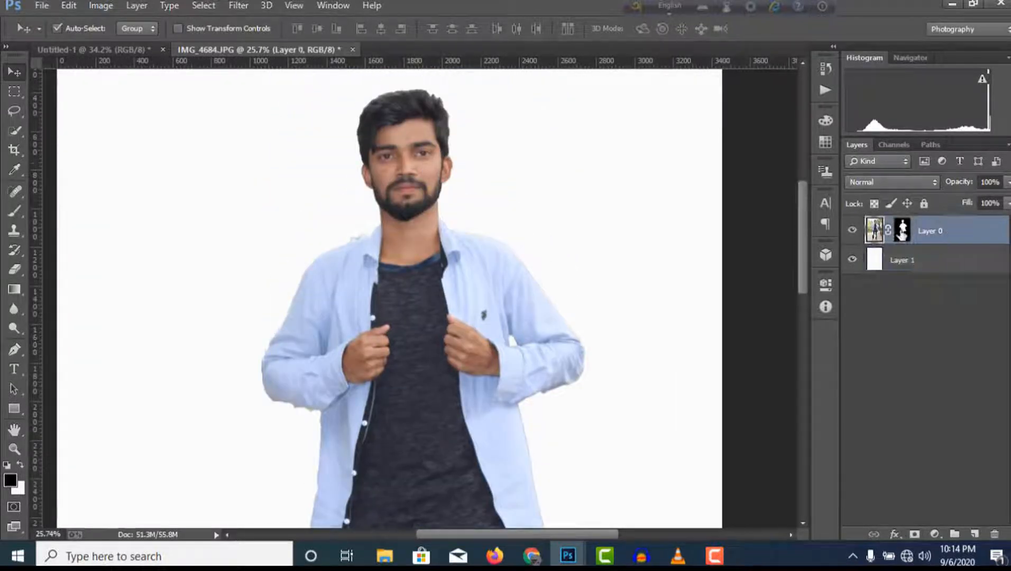
left_click(241, 7)
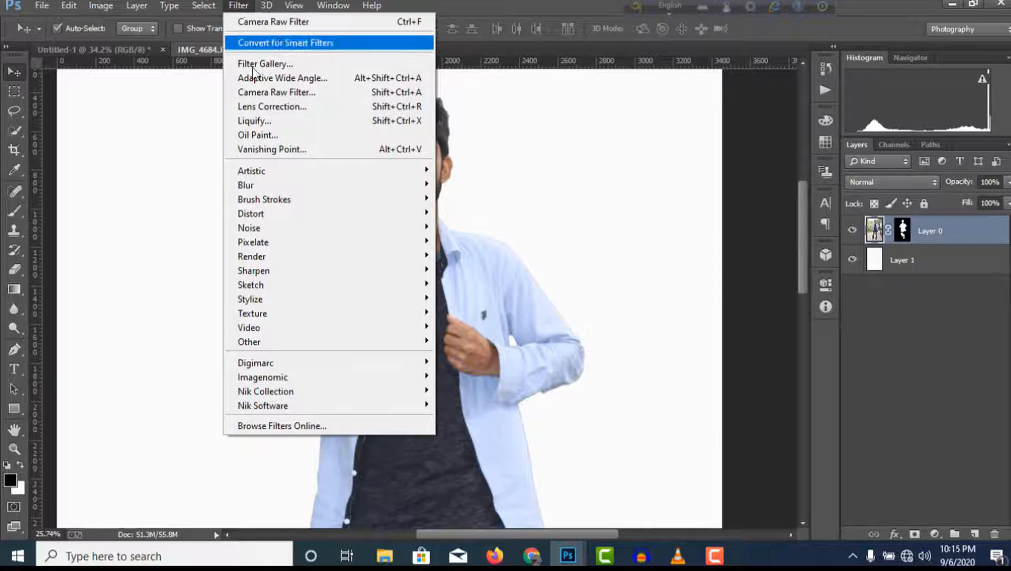
left_click(279, 93)
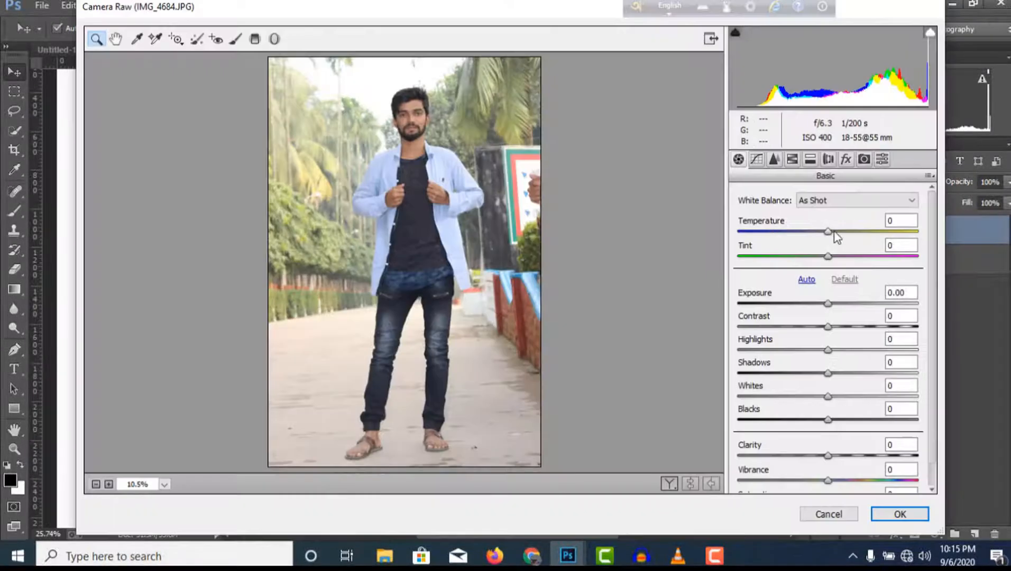
left_click_drag(834, 231, 838, 235)
left_click_drag(827, 303, 831, 303)
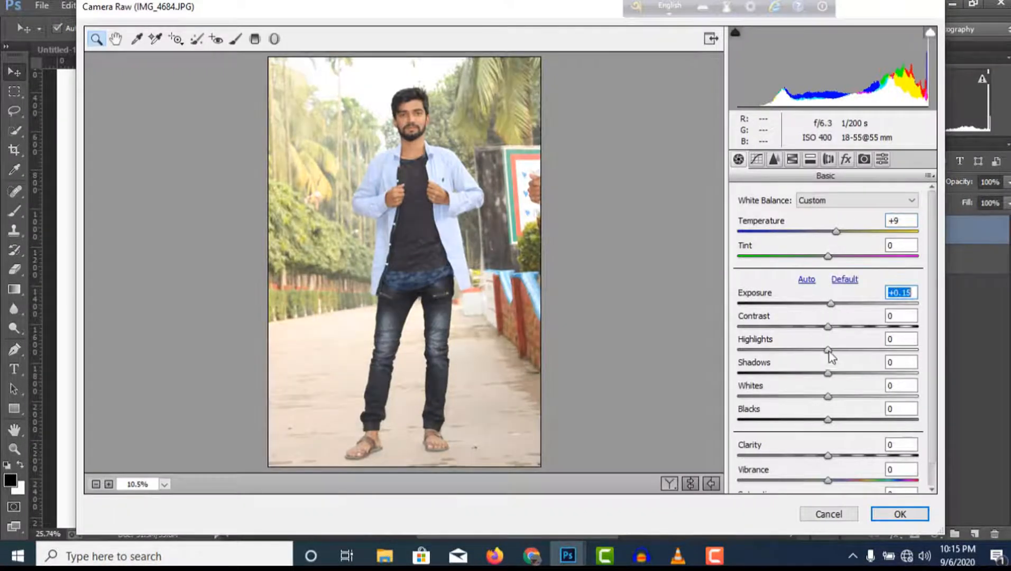
left_click_drag(828, 350, 838, 349)
left_click_drag(829, 456, 837, 456)
left_click(900, 514)
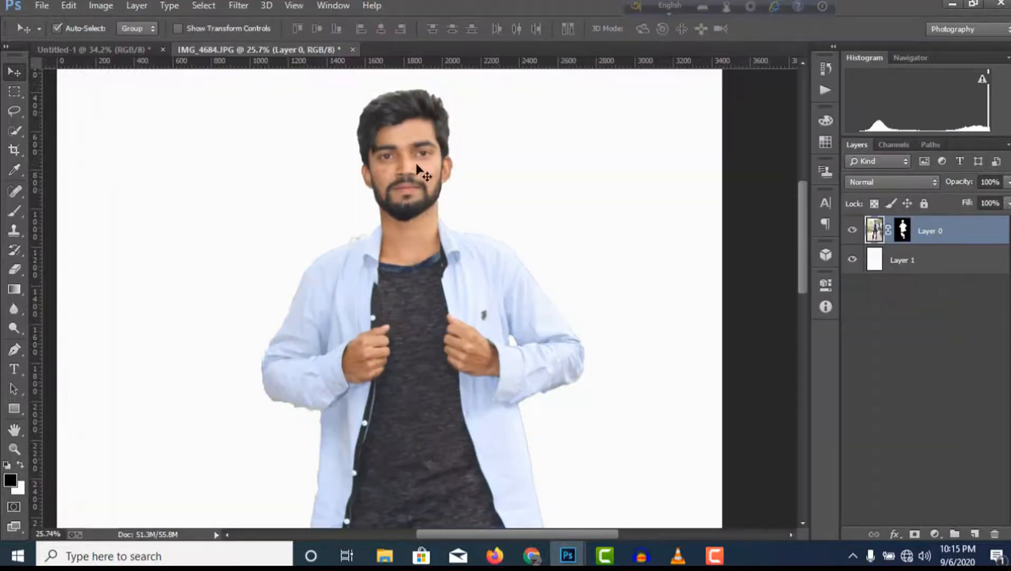
Choose the Mixer Brush Tool, enlarge its brush and load it with the skin colour of the man's face
scroll(422, 164, "up", 5)
scroll(423, 162, "up", 3)
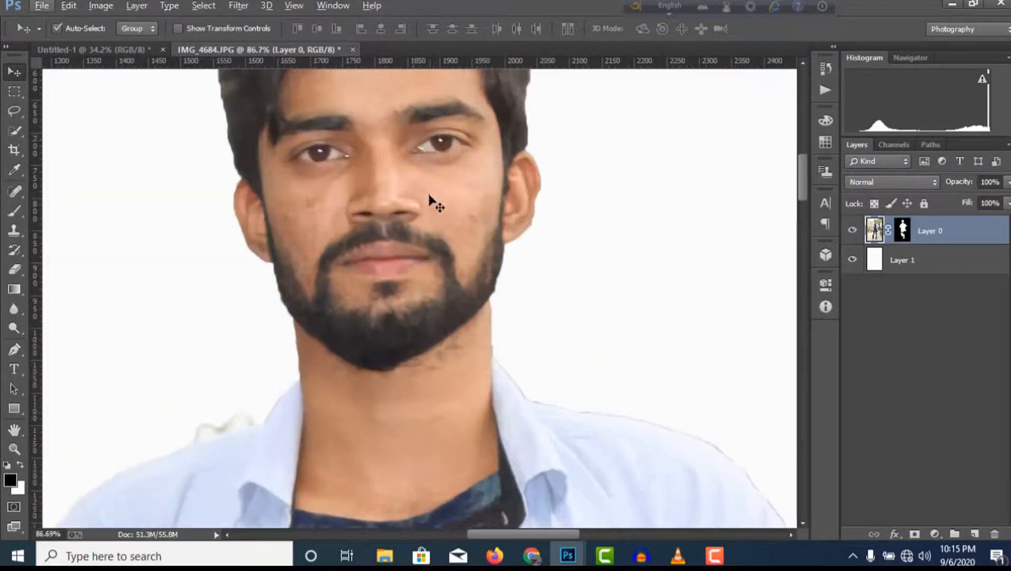
left_click(14, 212)
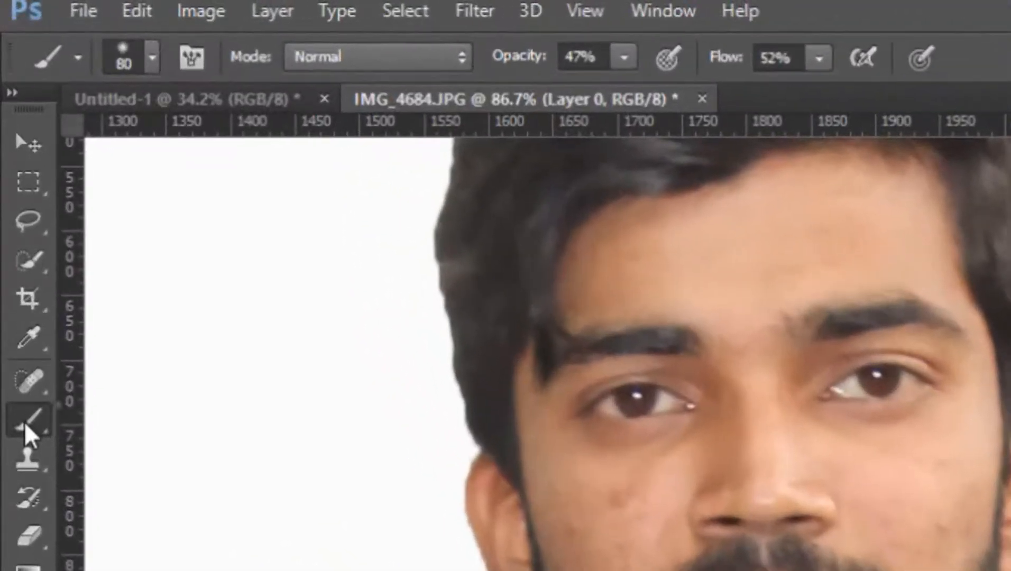
right_click(23, 208)
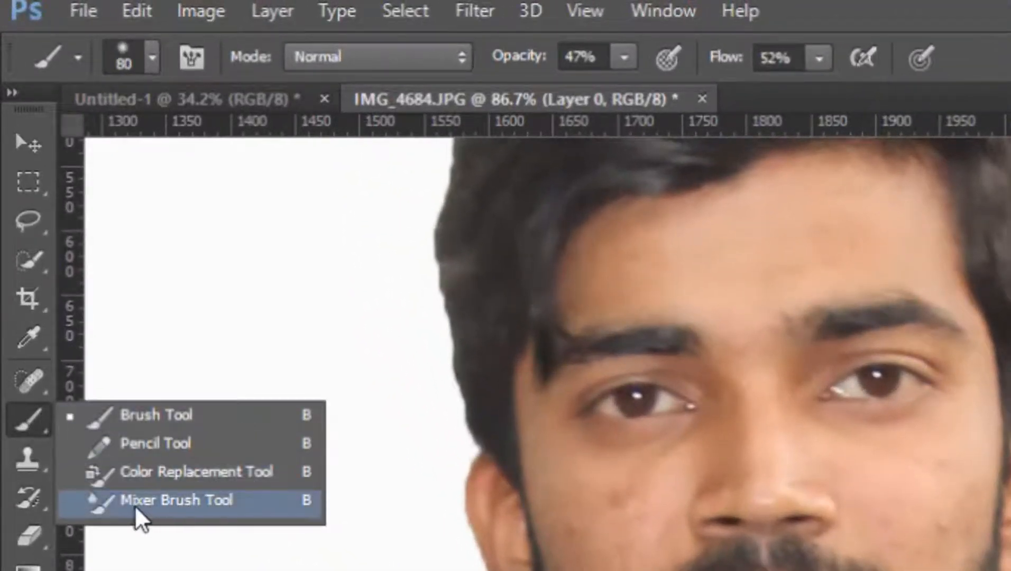
left_click(188, 513)
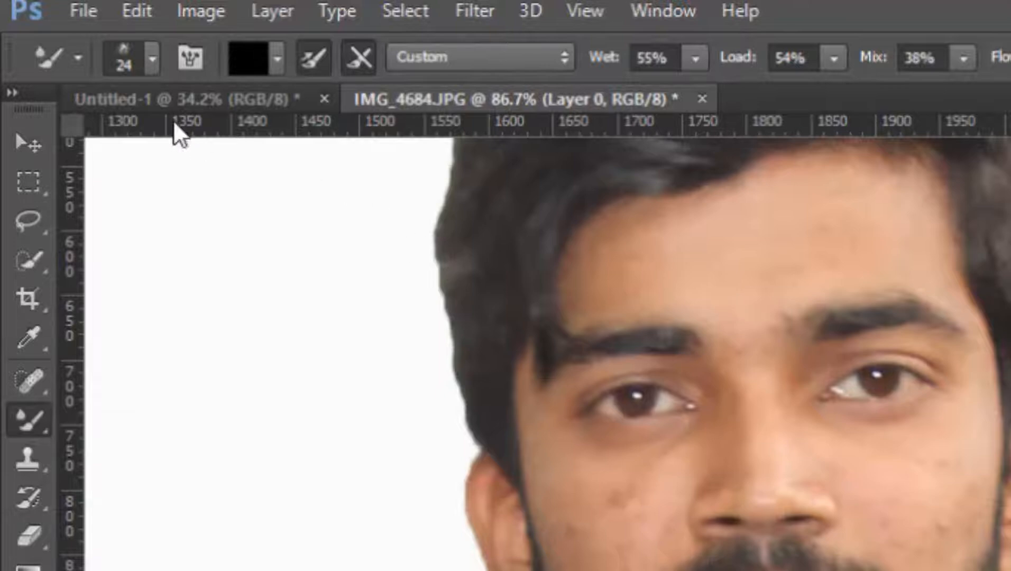
left_click(150, 65)
scroll(118, 279, "up", 5)
left_click(62, 286)
left_click(706, 467)
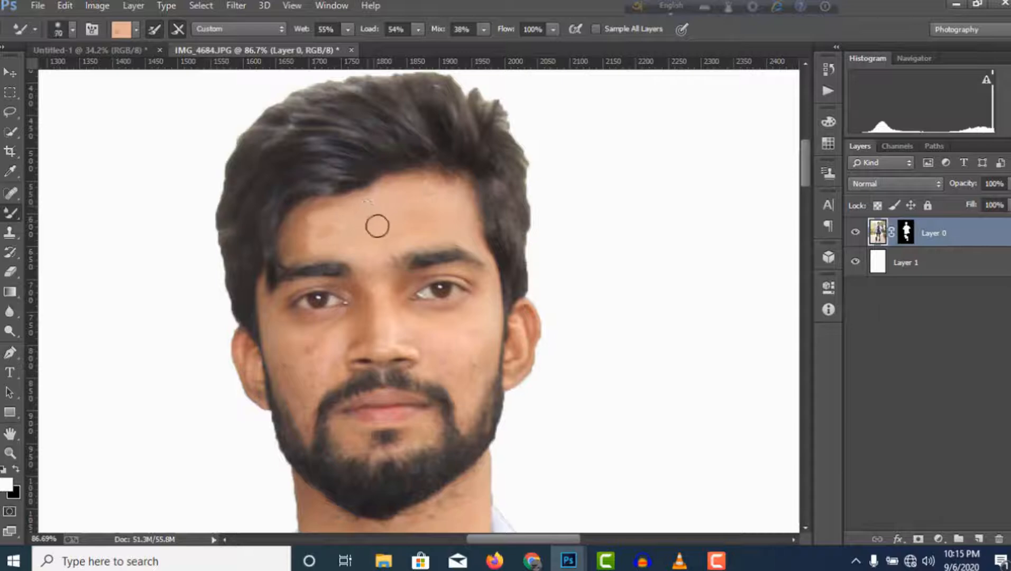
Smooth the skin on the man's forehead, cheeks and chin with the Mixer Brush at size 90
mouse_move(377, 227)
left_mouse_down()
mouse_move(365, 226)
mouse_move(436, 203)
mouse_move(329, 235)
mouse_move(311, 228)
left_mouse_up()
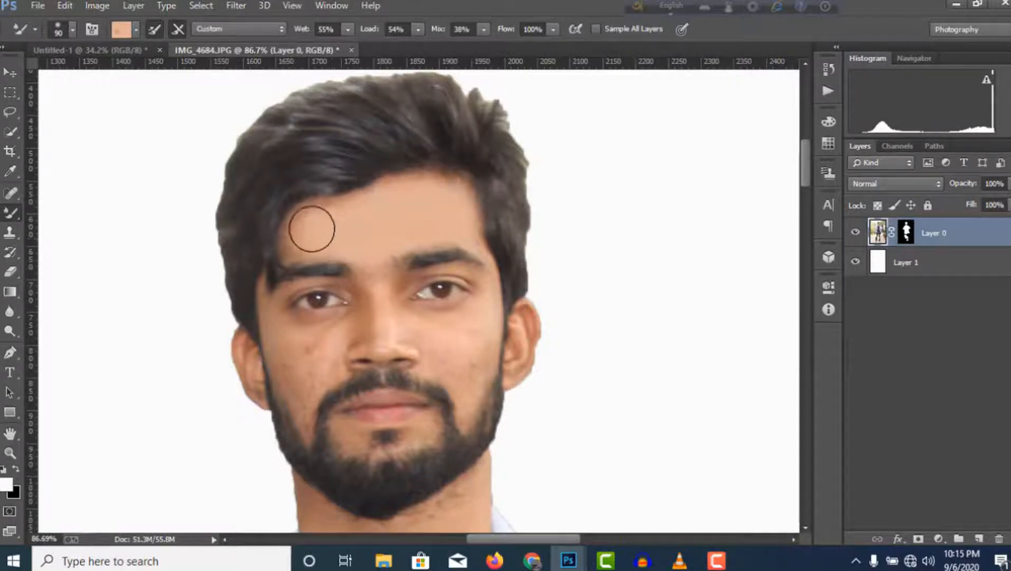
mouse_move(472, 351)
left_mouse_down()
mouse_move(452, 351)
mouse_move(437, 336)
left_mouse_up()
mouse_move(313, 356)
left_mouse_down()
mouse_move(297, 402)
mouse_move(275, 346)
mouse_move(315, 364)
left_mouse_up()
left_click_drag(325, 238, 298, 246)
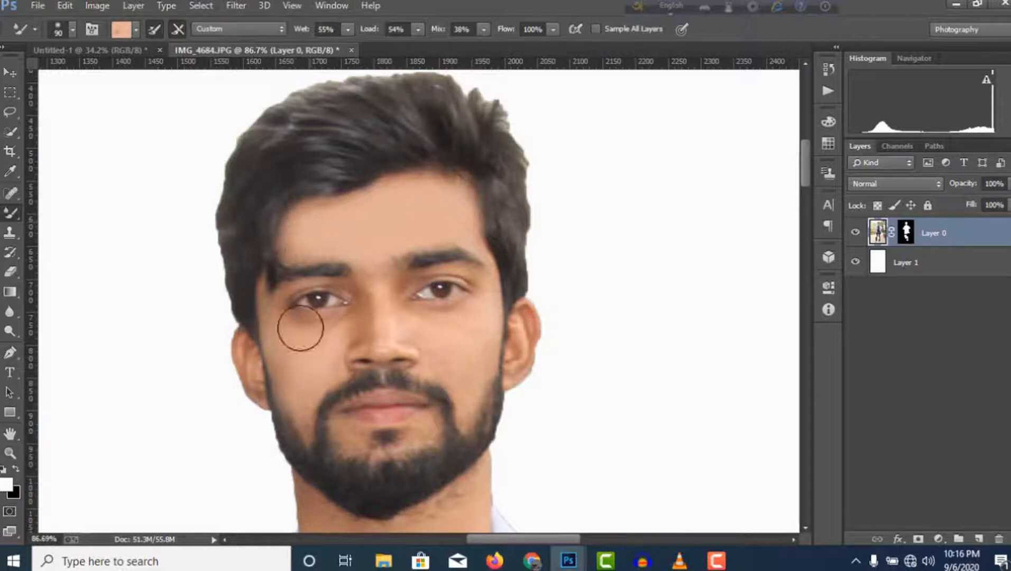
left_click_drag(300, 328, 344, 349)
mouse_move(459, 377)
left_mouse_down()
mouse_move(464, 409)
mouse_move(472, 385)
left_mouse_up()
left_click_drag(418, 438, 413, 447)
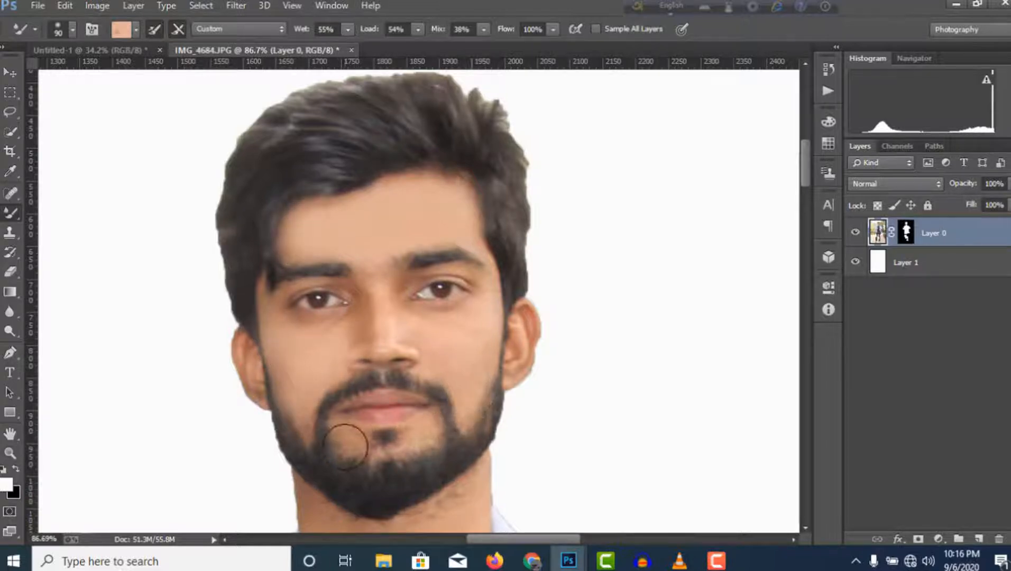
mouse_move(346, 447)
left_mouse_down()
mouse_move(346, 429)
mouse_move(356, 438)
left_mouse_up()
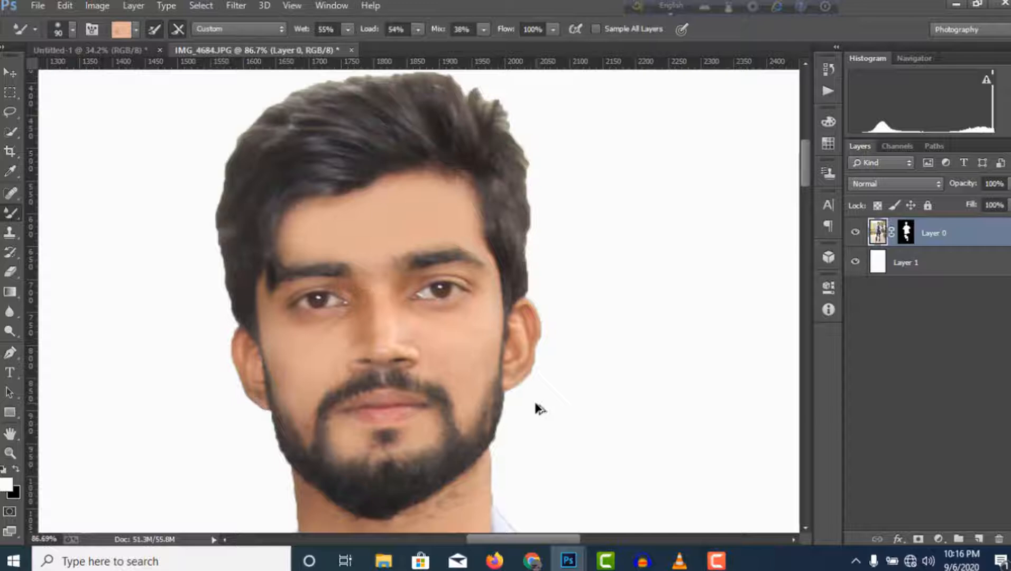
Reduce the Mixer Brush to 60 and smooth the bare skin patches below the lips, inside the beard
key("bracketleft")
key("bracketleft")
key("bracketleft")
scroll(348, 449, "up", 4)
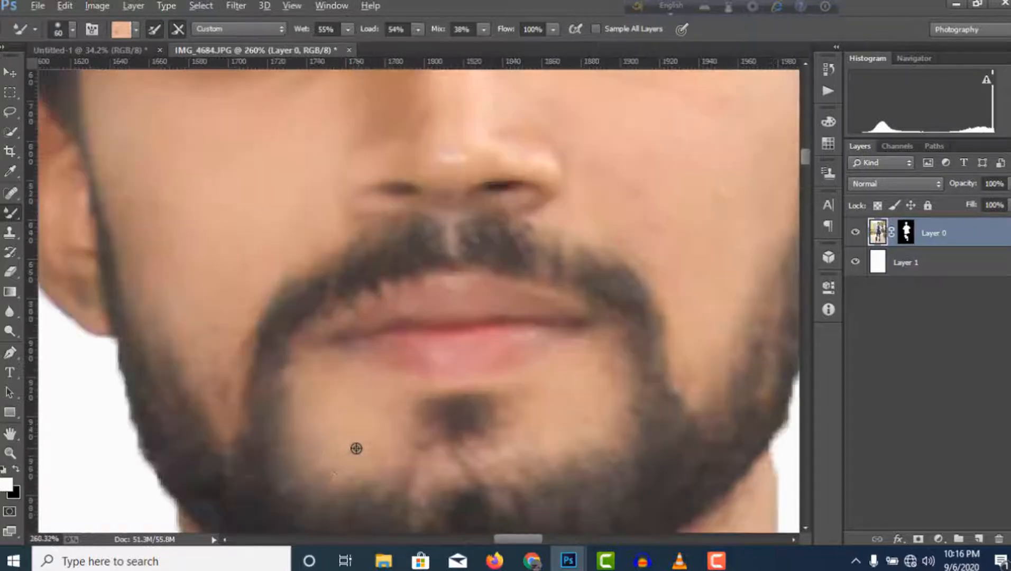
mouse_move(578, 458)
left_mouse_down()
mouse_move(578, 406)
mouse_move(534, 461)
mouse_move(470, 439)
mouse_move(368, 478)
mouse_move(323, 429)
left_mouse_up()
scroll(533, 433, "down", 5)
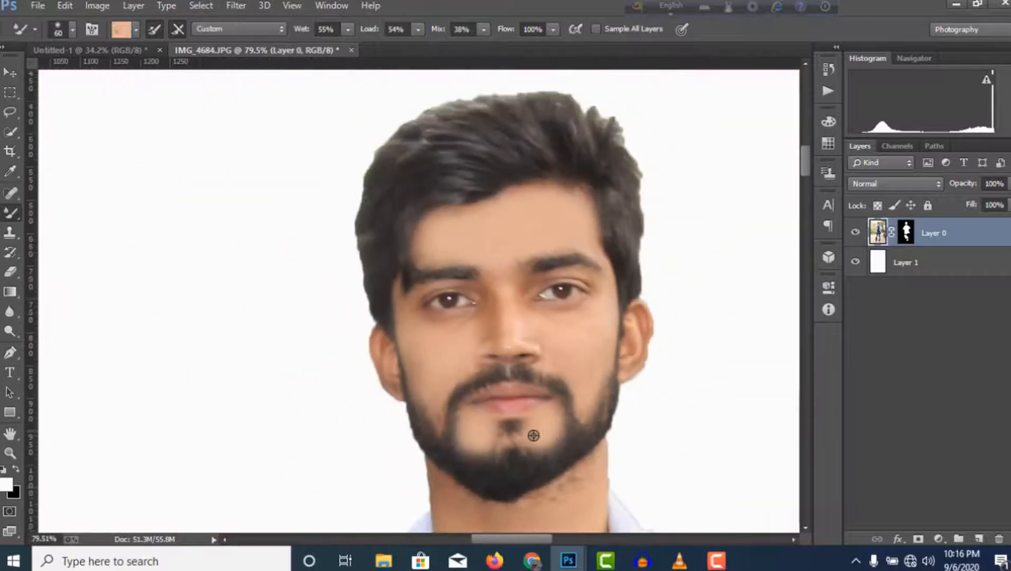
scroll(523, 402, "up", 5)
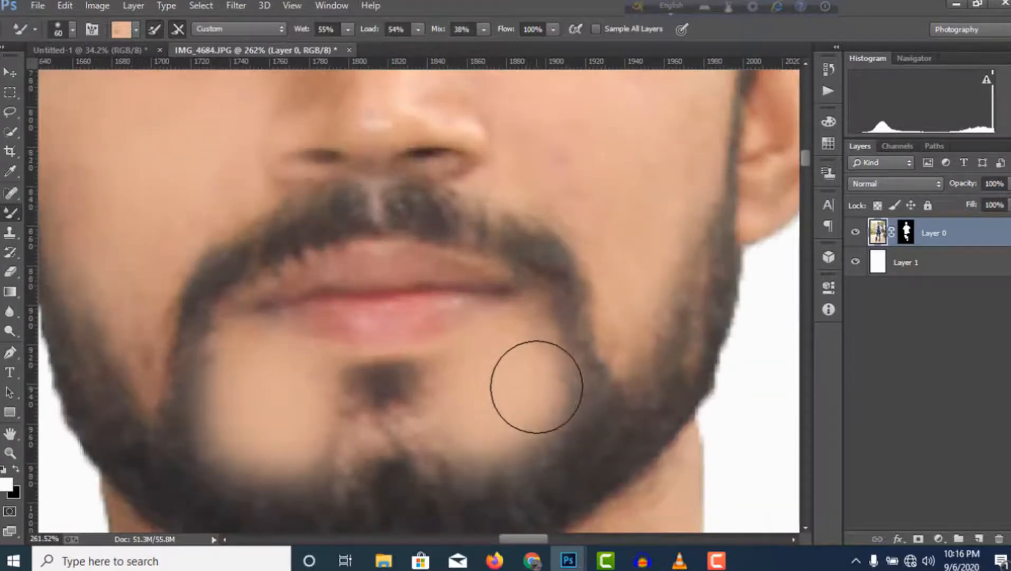
scroll(508, 373, "down", 6)
scroll(493, 370, "down", 8)
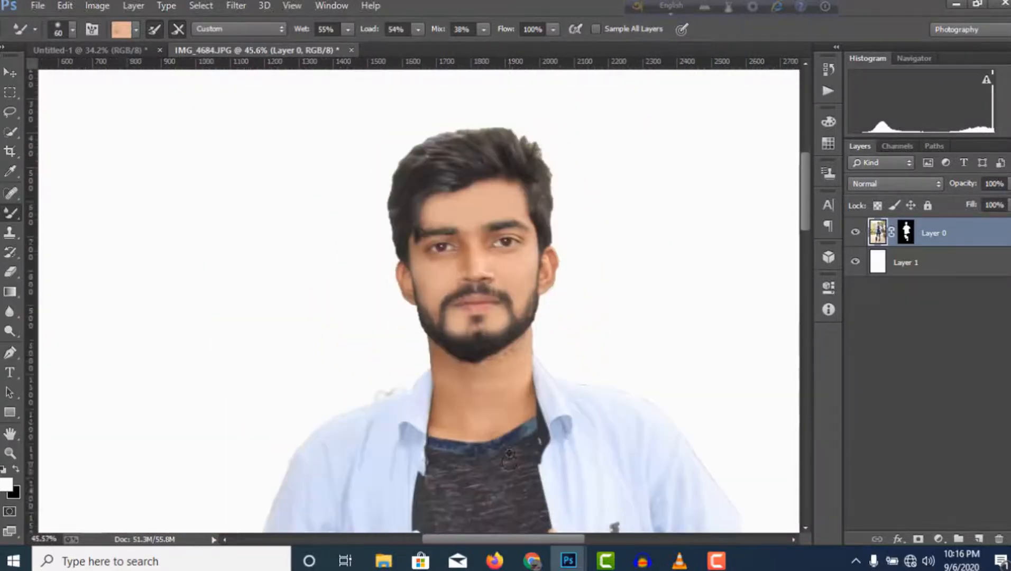
scroll(523, 372, "up", 4)
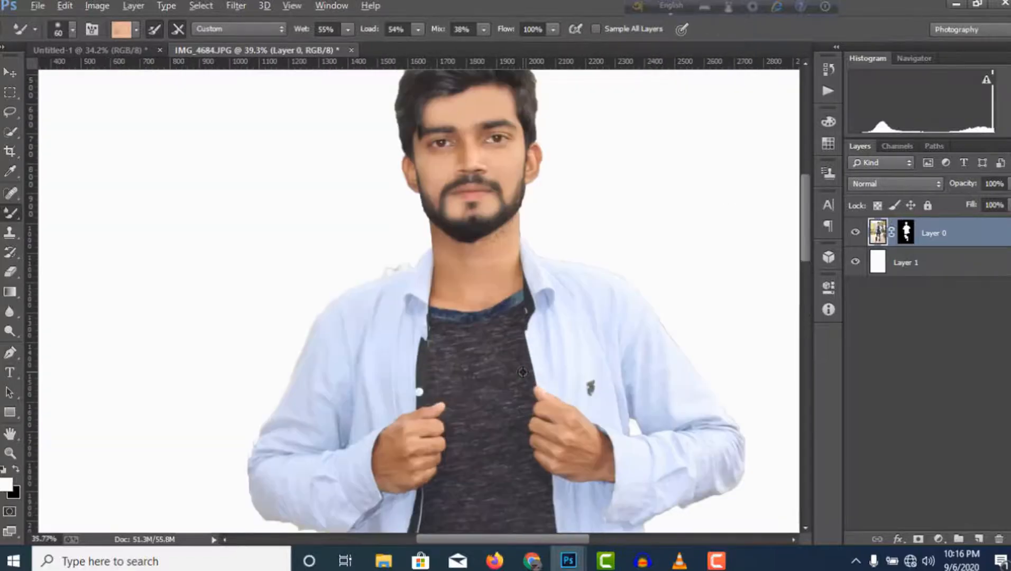
scroll(523, 372, "down", 1)
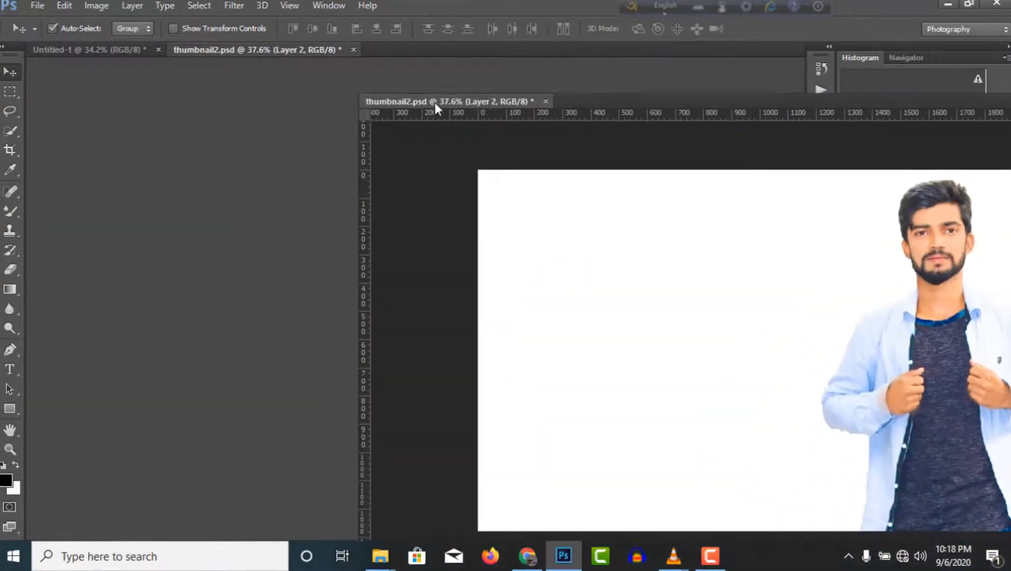
Float the thumbnail2.psd document, copy the cut-out man from it into Untitled-1 and put its window out of the way
left_click_drag(435, 102, 432, 100)
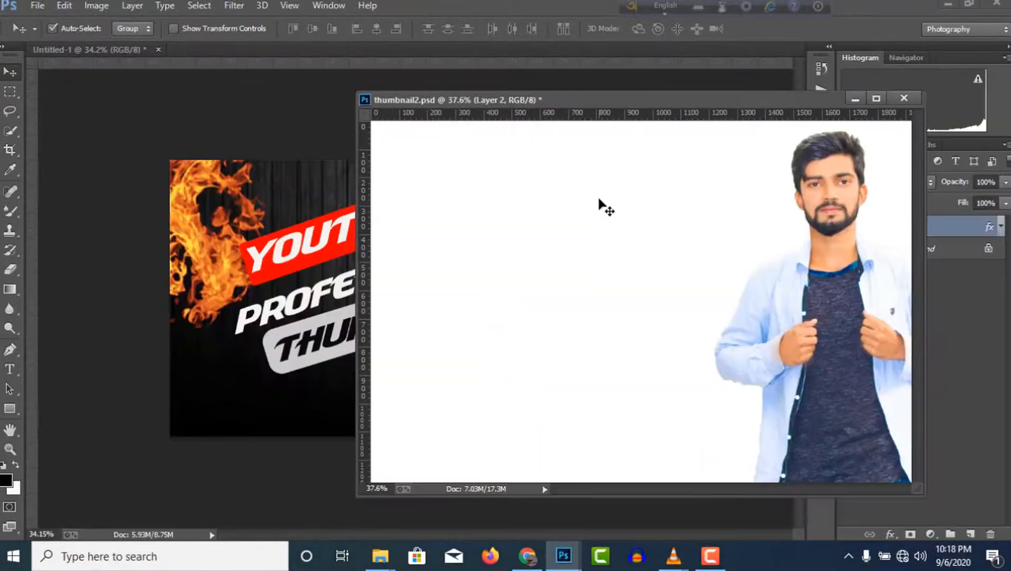
left_click_drag(831, 254, 208, 254)
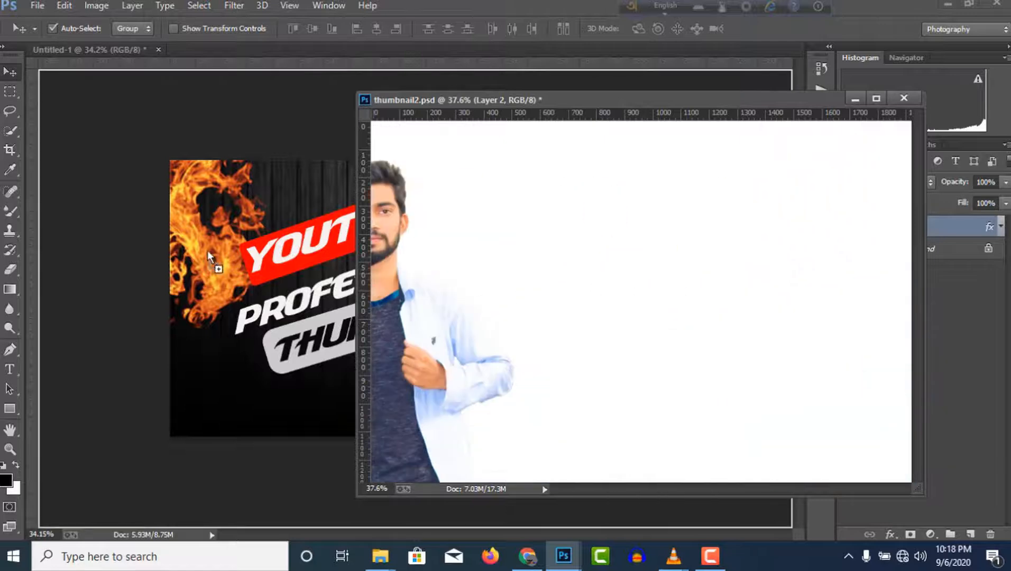
left_click_drag(249, 181, 250, 182)
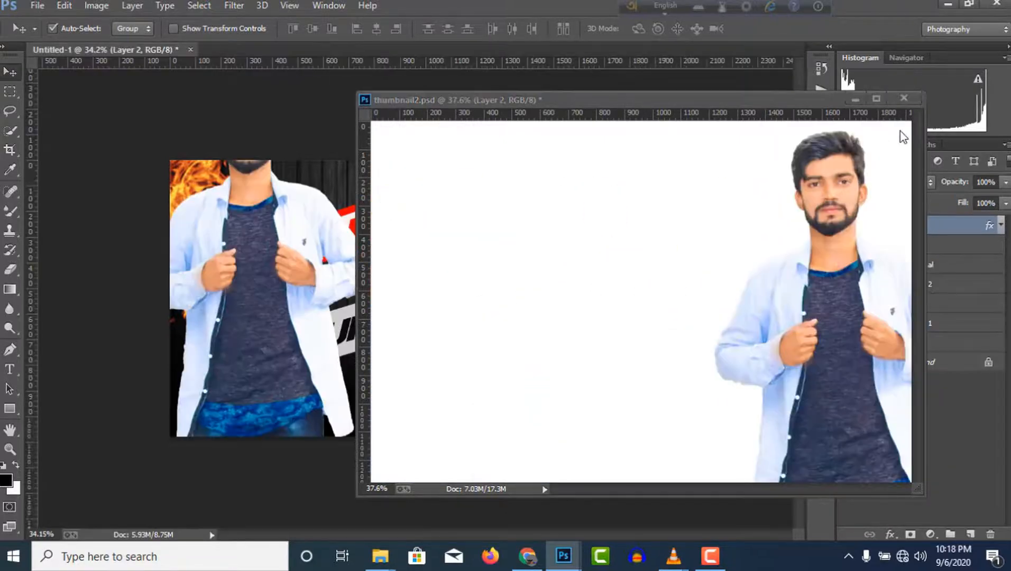
left_click(865, 100)
Place the man at the right side of the thumbnail, scaled to about 104% width and 99% height
left_click_drag(298, 302, 558, 353)
left_click_drag(578, 273, 573, 288)
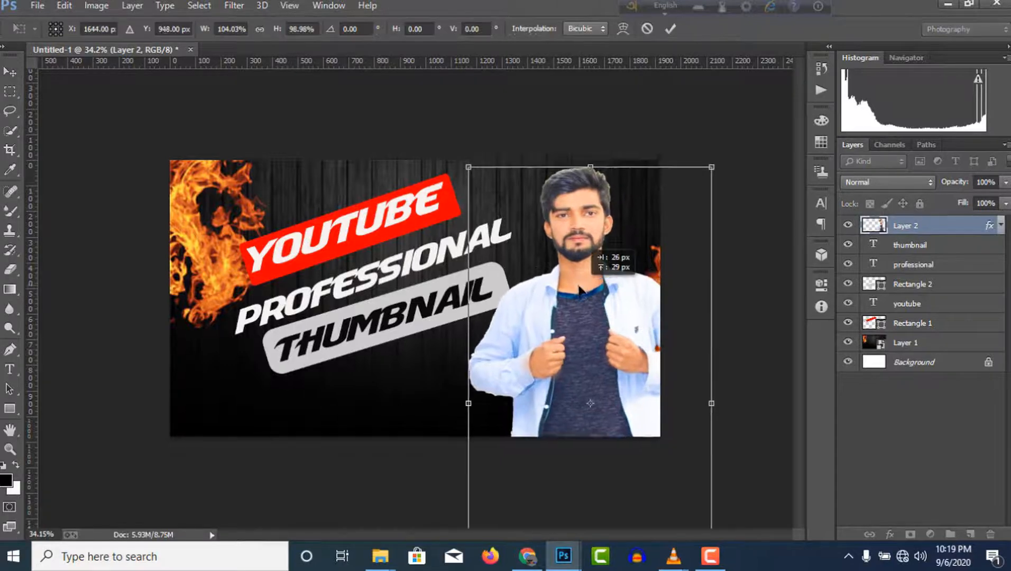
left_click(671, 29)
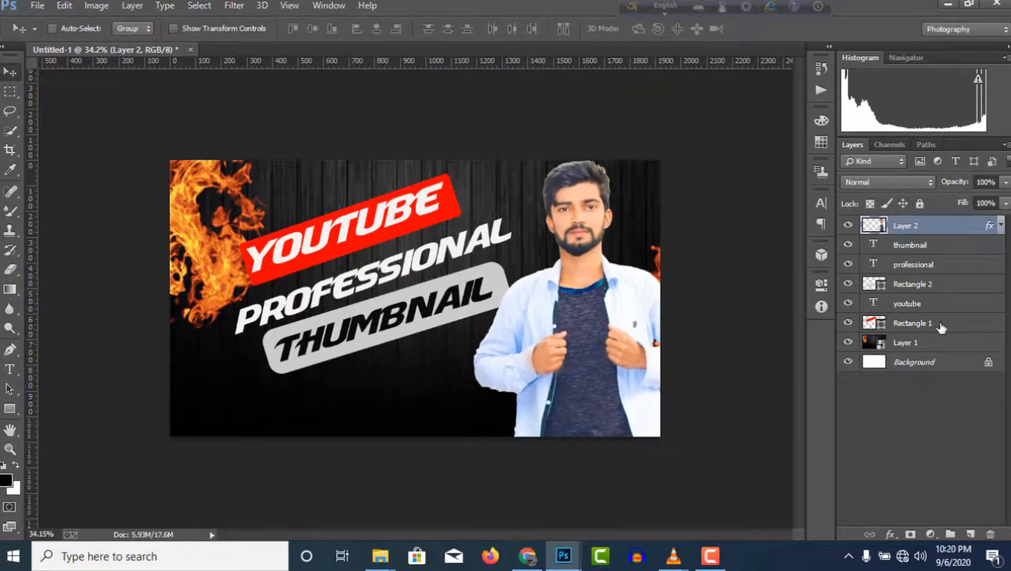
Enlarge the YOUTUBE text and its red banner together to 122.24% width and 116.67% height and place them above PROFESSIONAL
left_click(940, 327, "ctrl")
left_click(934, 305, "ctrl")
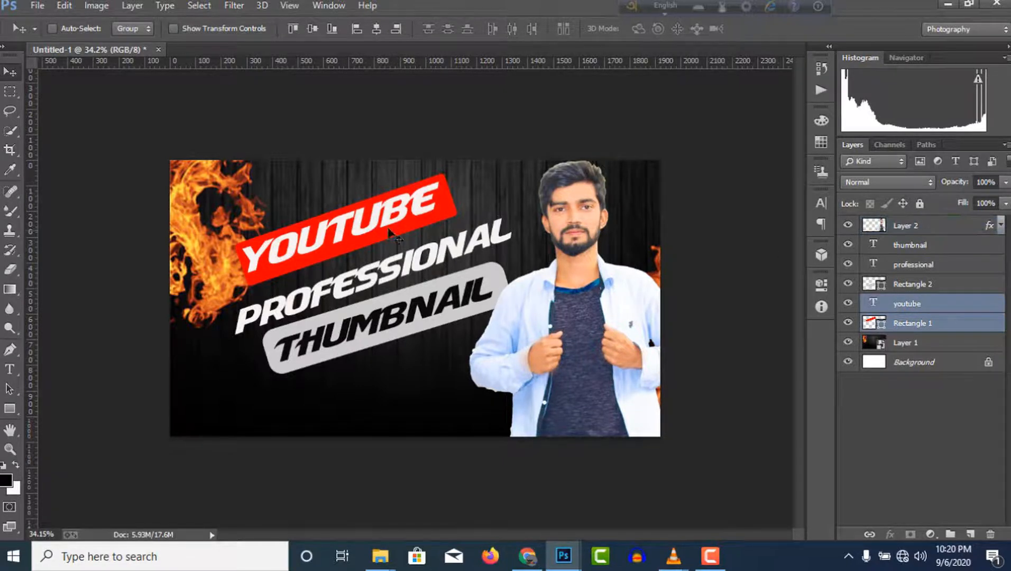
left_click_drag(348, 222, 356, 201)
key("ctrl+t")
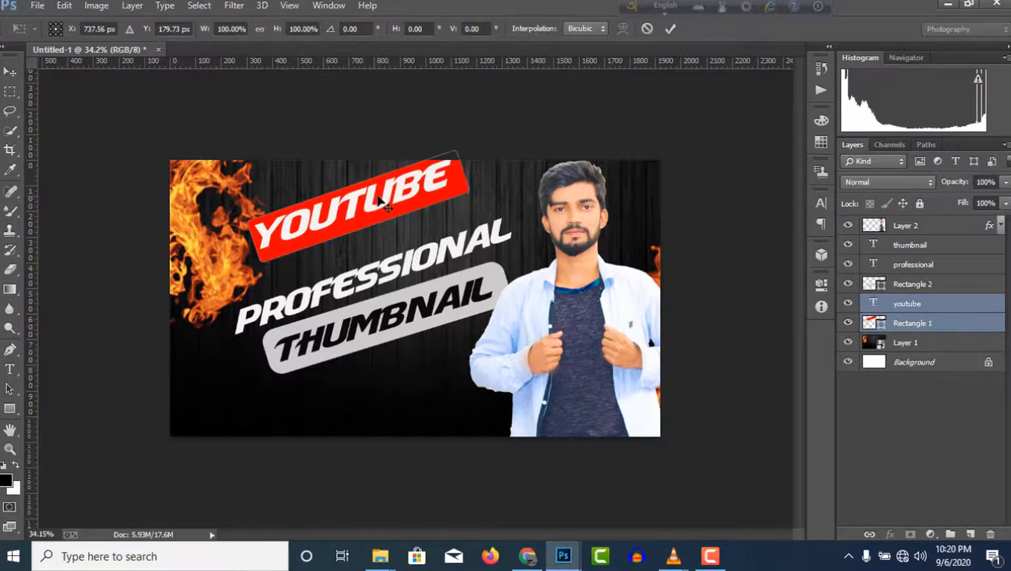
mouse_move(468, 204)
left_mouse_down()
mouse_move(489, 203)
mouse_move(478, 205)
left_mouse_up()
left_click_drag(481, 150, 495, 140)
mouse_move(437, 199)
left_mouse_down()
mouse_move(425, 213)
mouse_move(447, 215)
mouse_move(437, 212)
mouse_move(447, 195)
left_mouse_up()
left_click_drag(495, 160, 518, 148)
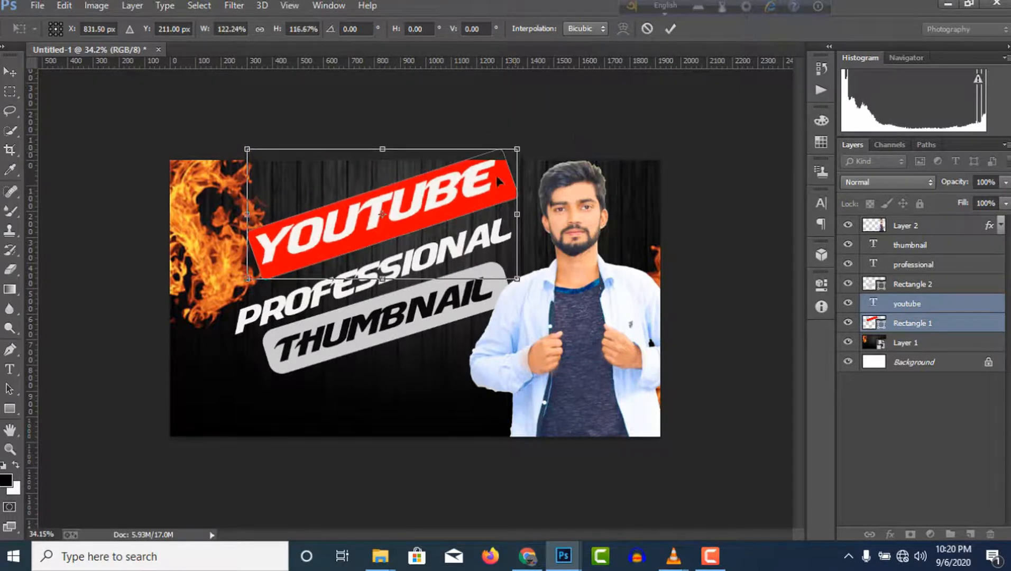
left_click_drag(481, 190, 479, 216)
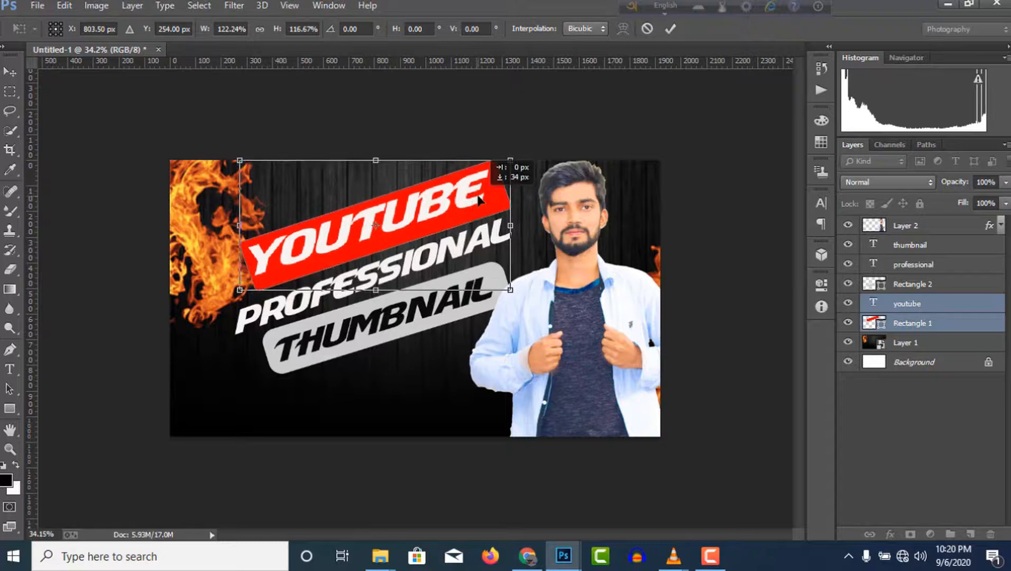
left_click(670, 30)
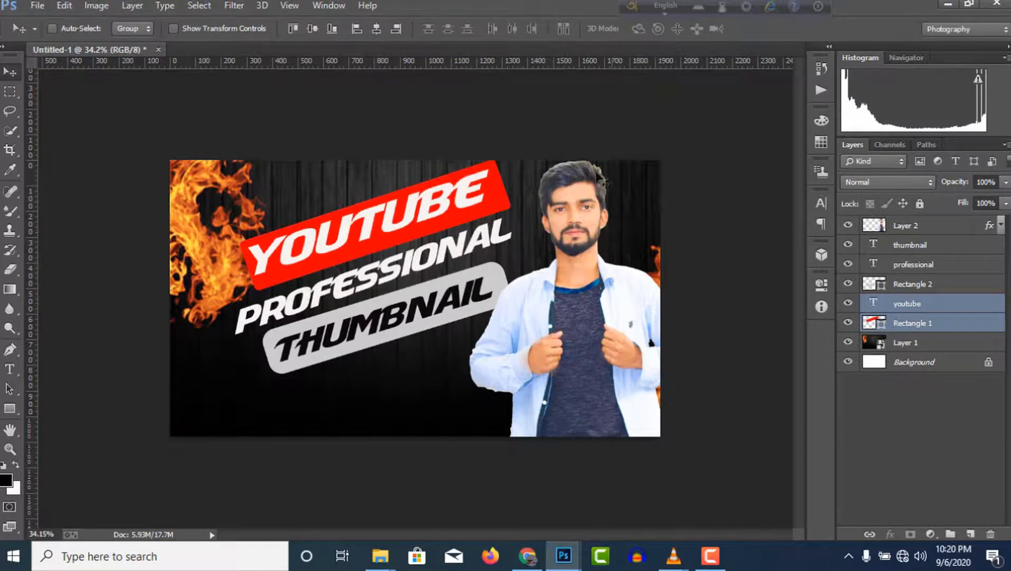
Move the THUMBNAIL text and its grey banner together lower below PROFESSIONAL and enlarge them slightly
left_click(948, 289)
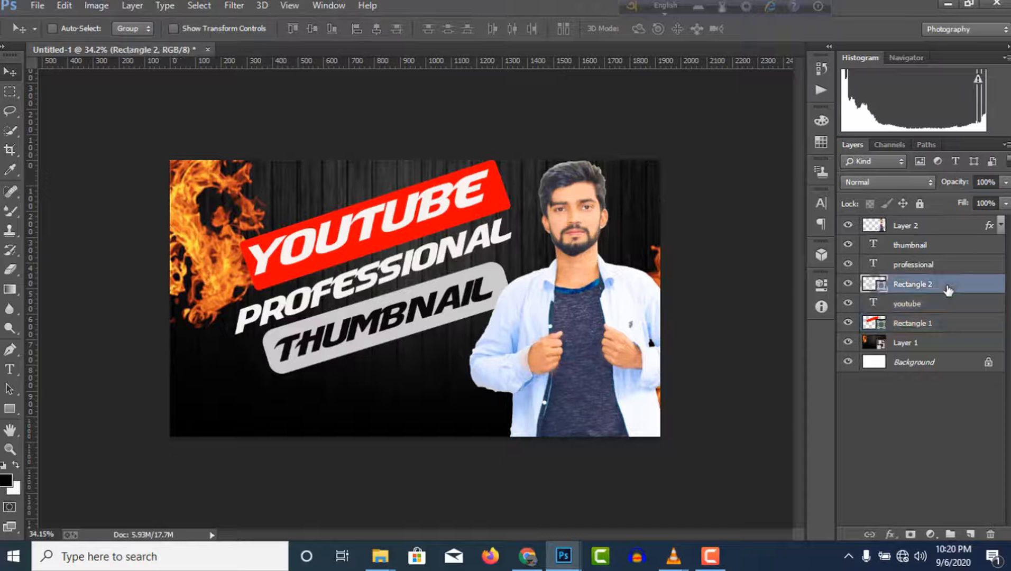
left_click(941, 244, "ctrl")
left_click_drag(467, 301, 448, 314)
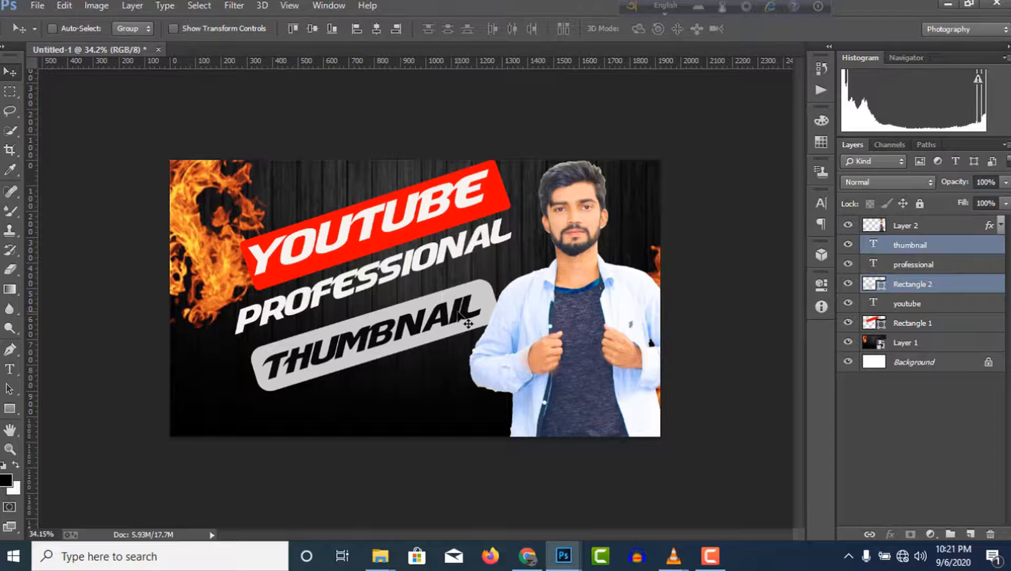
key("ctrl+t")
mouse_move(499, 280)
left_mouse_down()
mouse_move(517, 271)
mouse_move(508, 275)
left_mouse_up()
left_click_drag(458, 312, 442, 314)
left_click(670, 28)
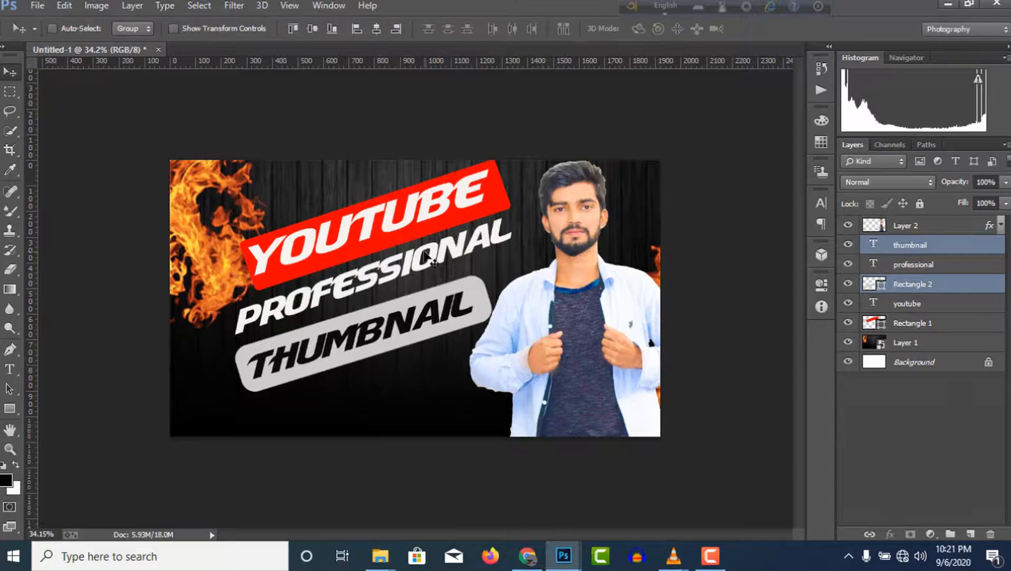
mouse_move(465, 252)
left_mouse_down()
mouse_move(483, 243)
mouse_move(469, 247)
left_mouse_up()
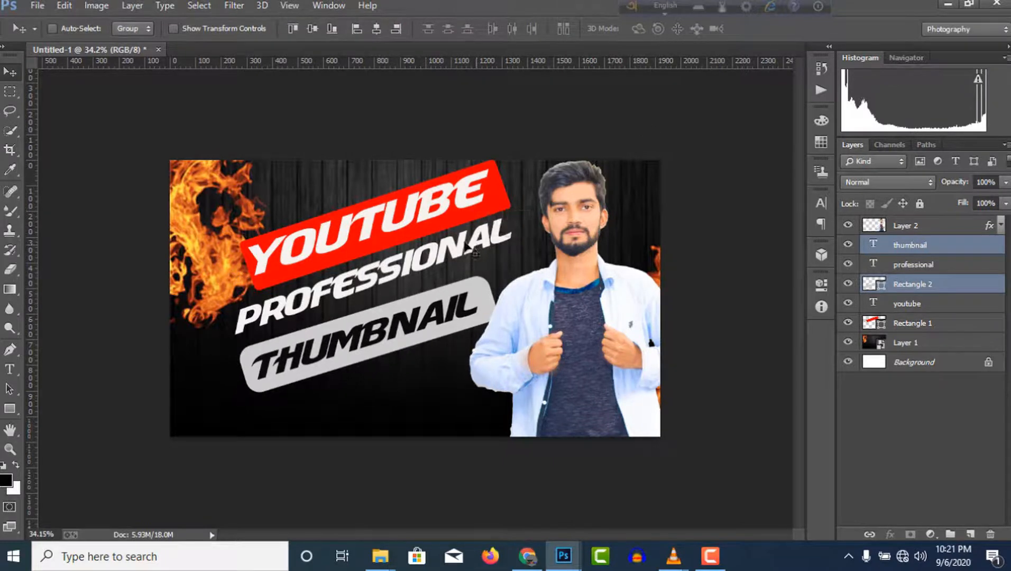
Enlarge the PROFESSIONAL text and fit it between the red and grey banners
left_click(939, 265)
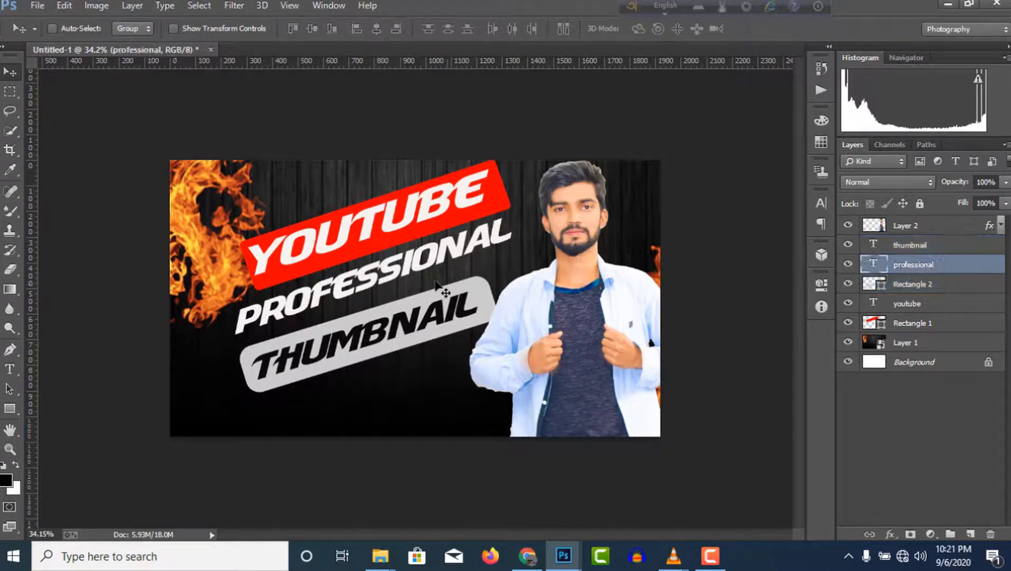
left_click_drag(425, 263, 435, 260)
key("ctrl+t")
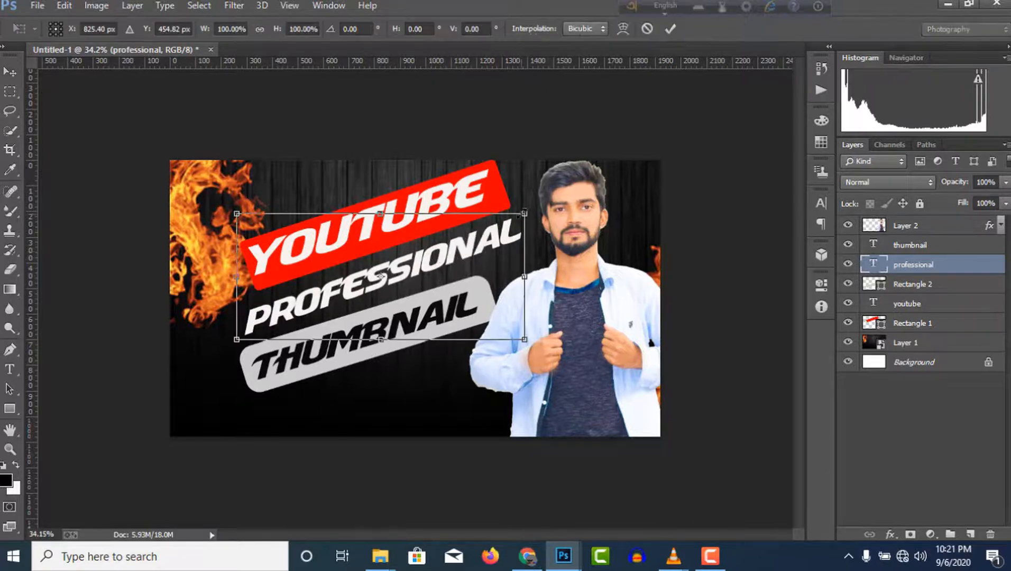
left_click_drag(529, 208, 535, 179)
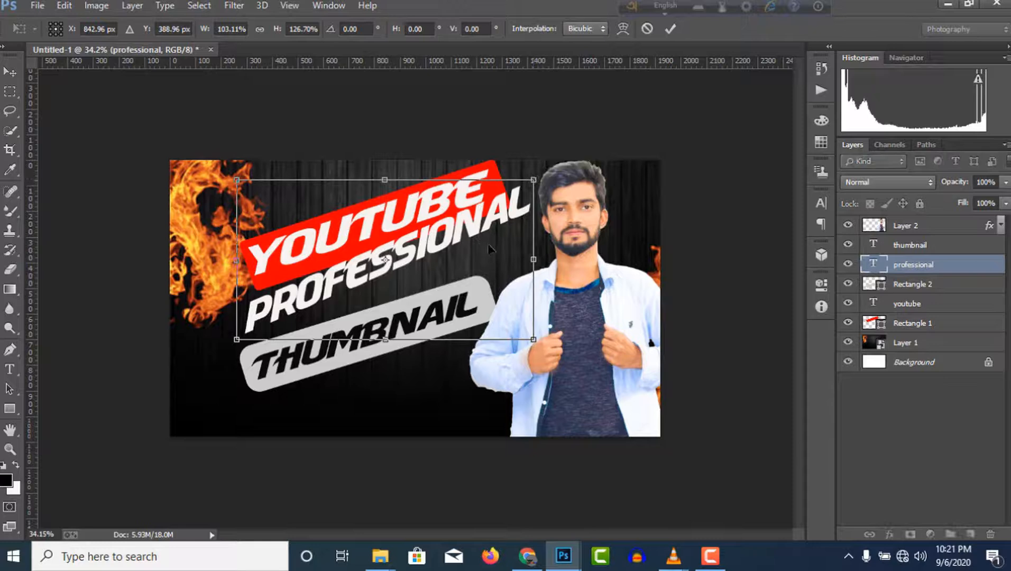
left_click_drag(478, 251, 460, 277)
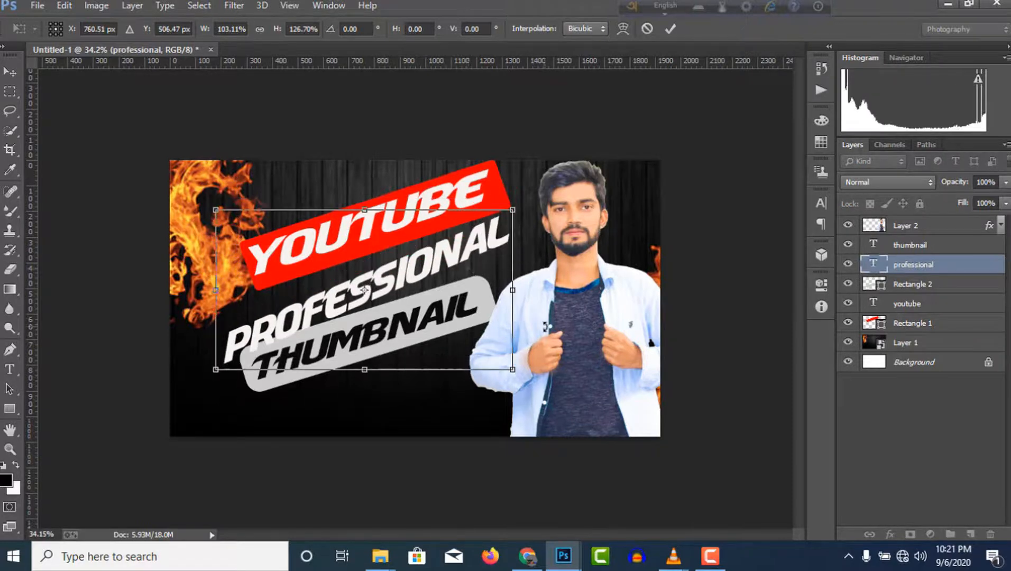
left_click_drag(543, 324, 544, 352)
left_click_drag(499, 322, 510, 287)
left_click(670, 29)
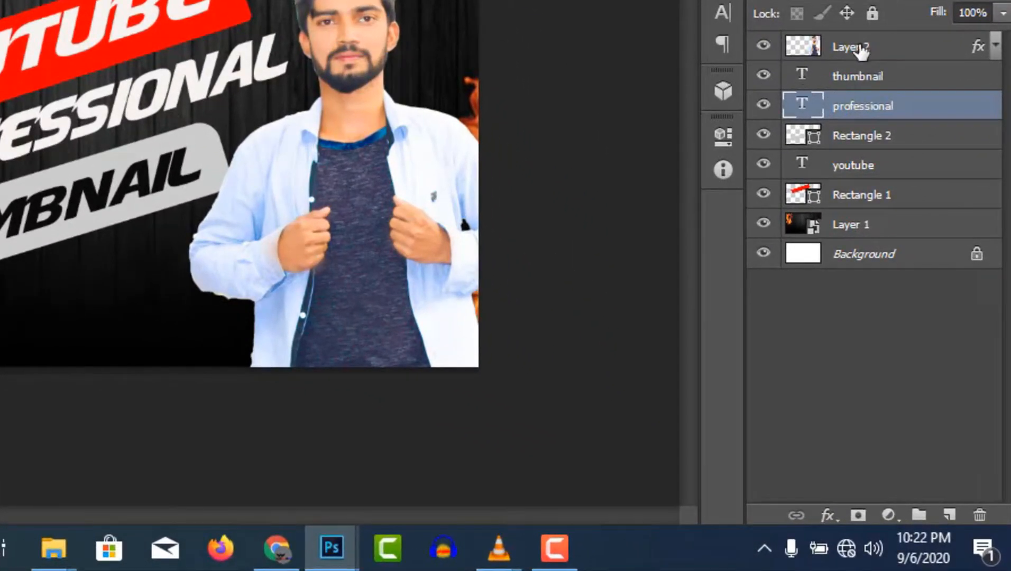
Add a red outside Stroke to the man's photo layer, sized 16 px with 57% opacity
left_click(862, 49)
left_click(826, 516)
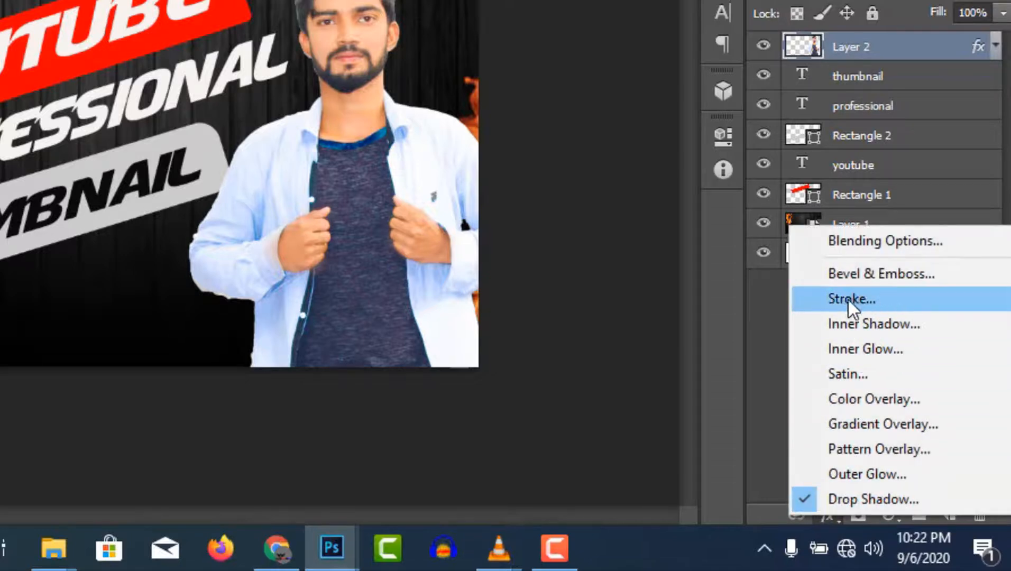
left_click(876, 299)
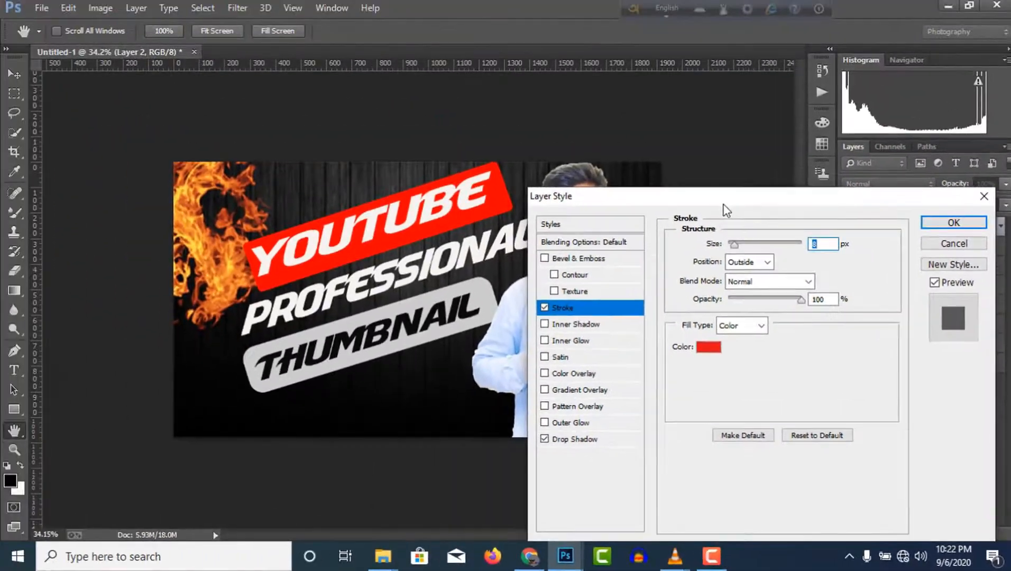
mouse_move(664, 118)
left_mouse_down()
mouse_move(826, 147)
mouse_move(877, 114)
left_mouse_up()
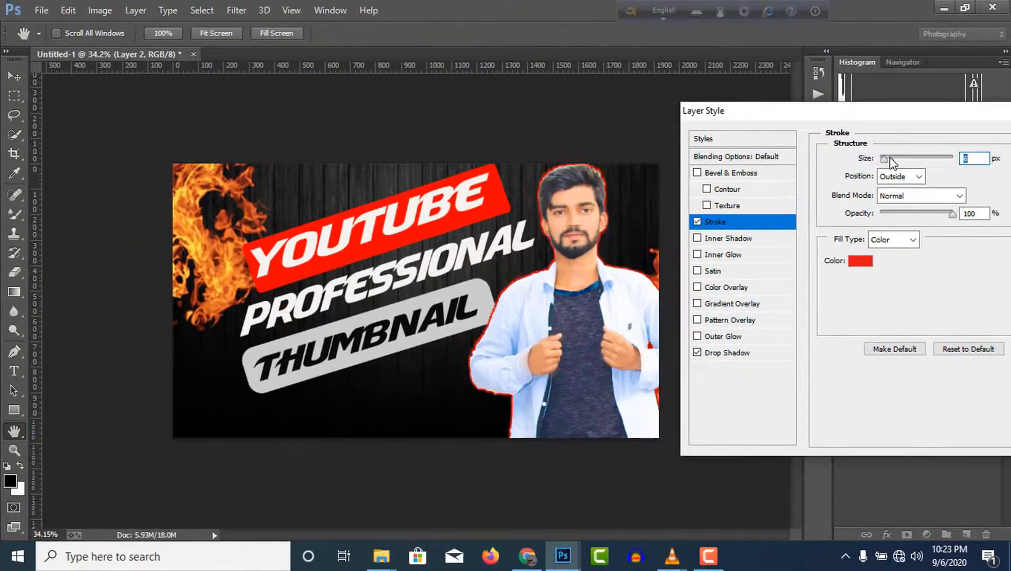
left_click_drag(887, 159, 890, 159)
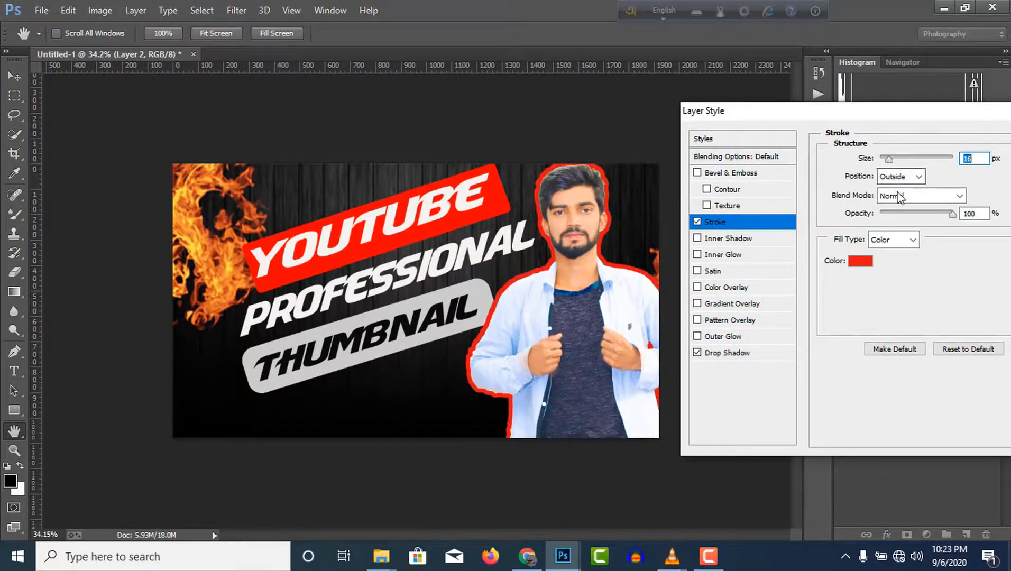
left_click_drag(954, 215, 925, 217)
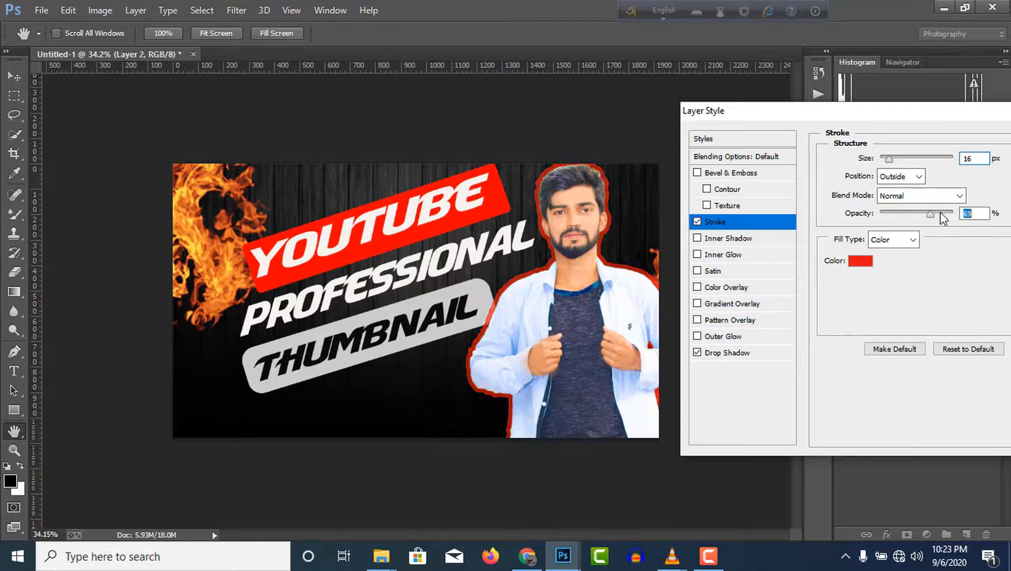
Set the man's stroke to Screen blend mode with 93% opacity and 11 px size, and apply the layer style
left_click(909, 198)
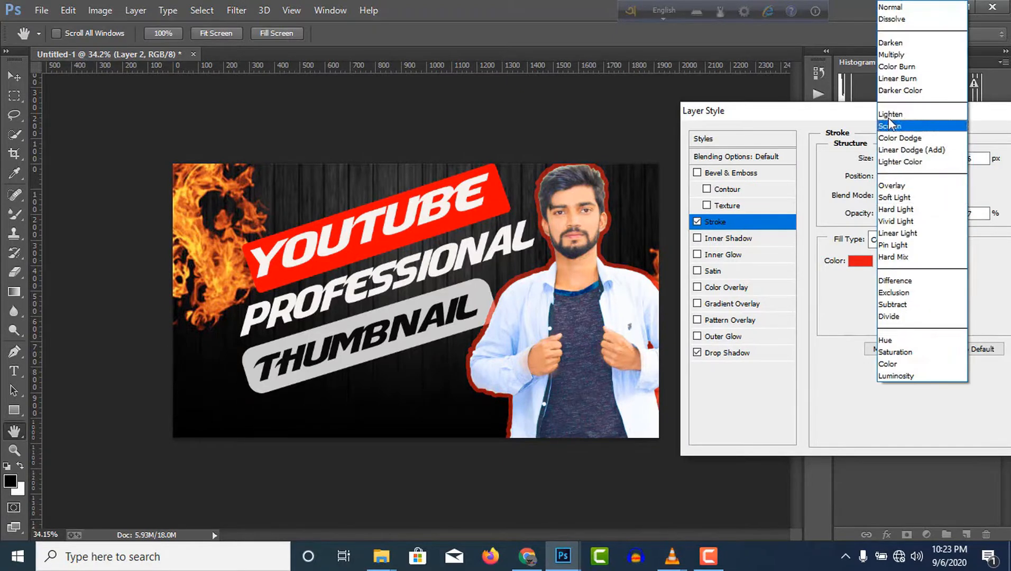
left_click(921, 127)
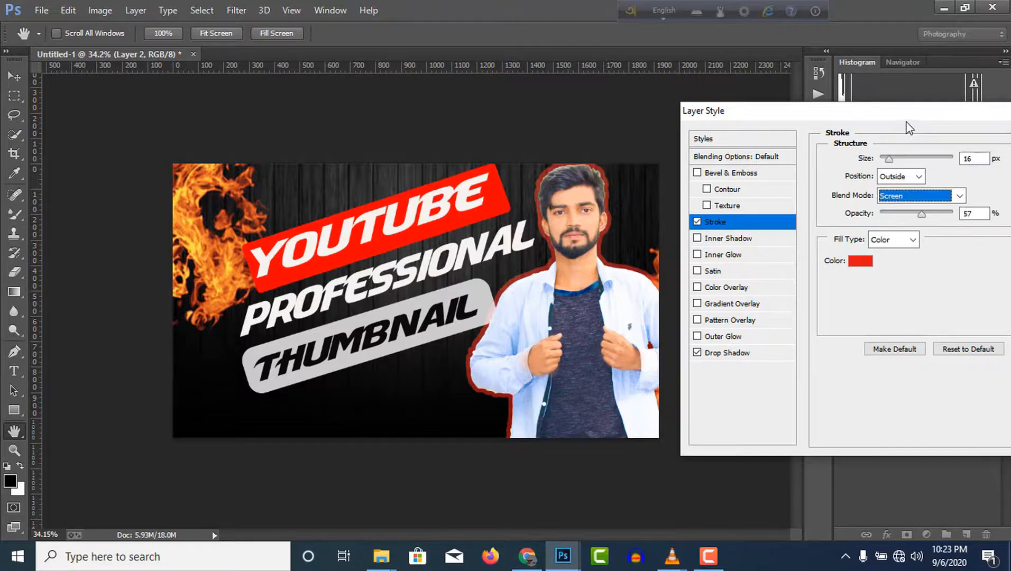
left_click_drag(922, 214, 934, 216)
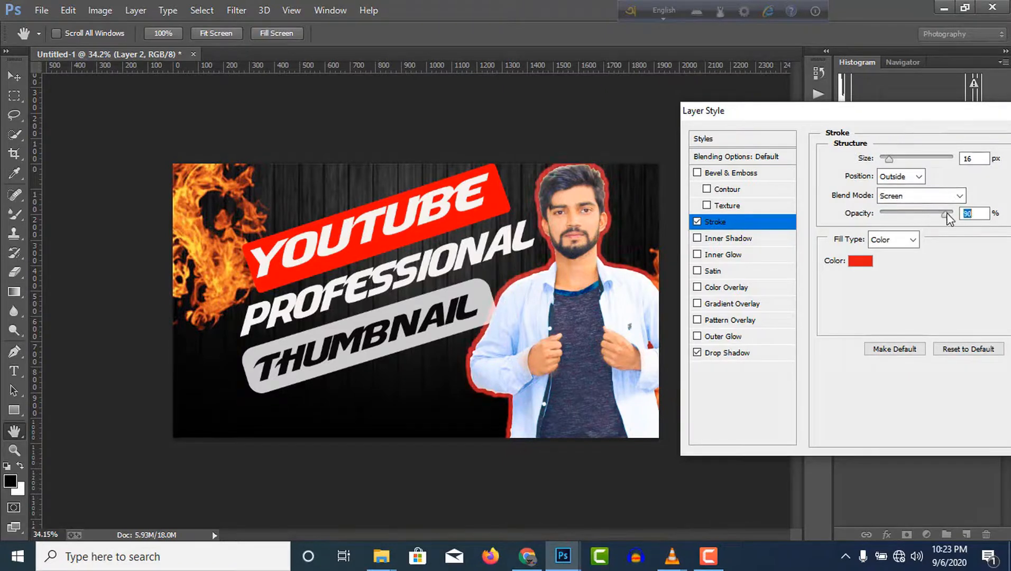
mouse_move(998, 111)
left_mouse_down()
mouse_move(950, 126)
mouse_move(955, 142)
mouse_move(942, 146)
left_mouse_up()
key("Down")
key("Down")
key("Down")
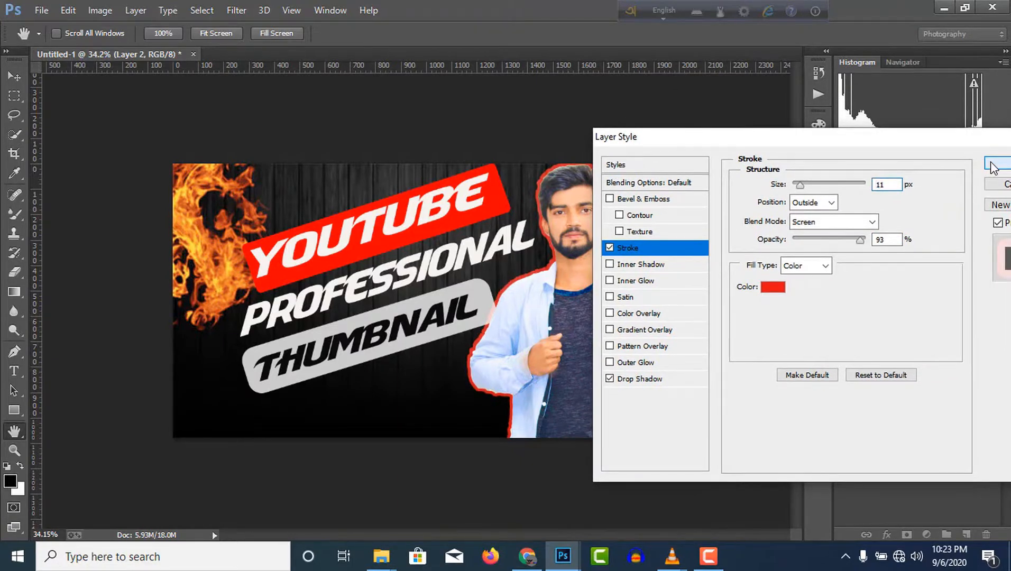
left_click(992, 165)
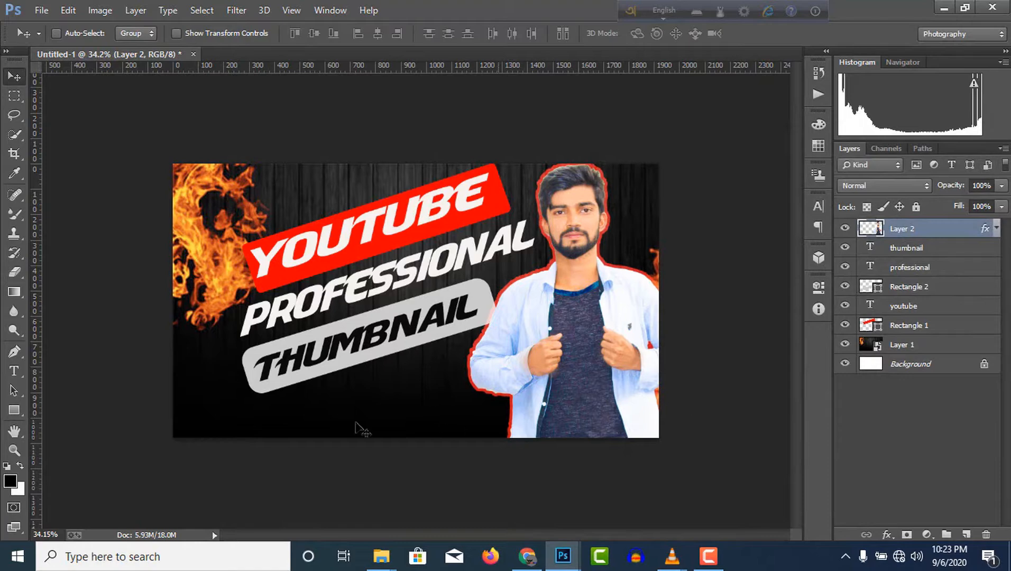